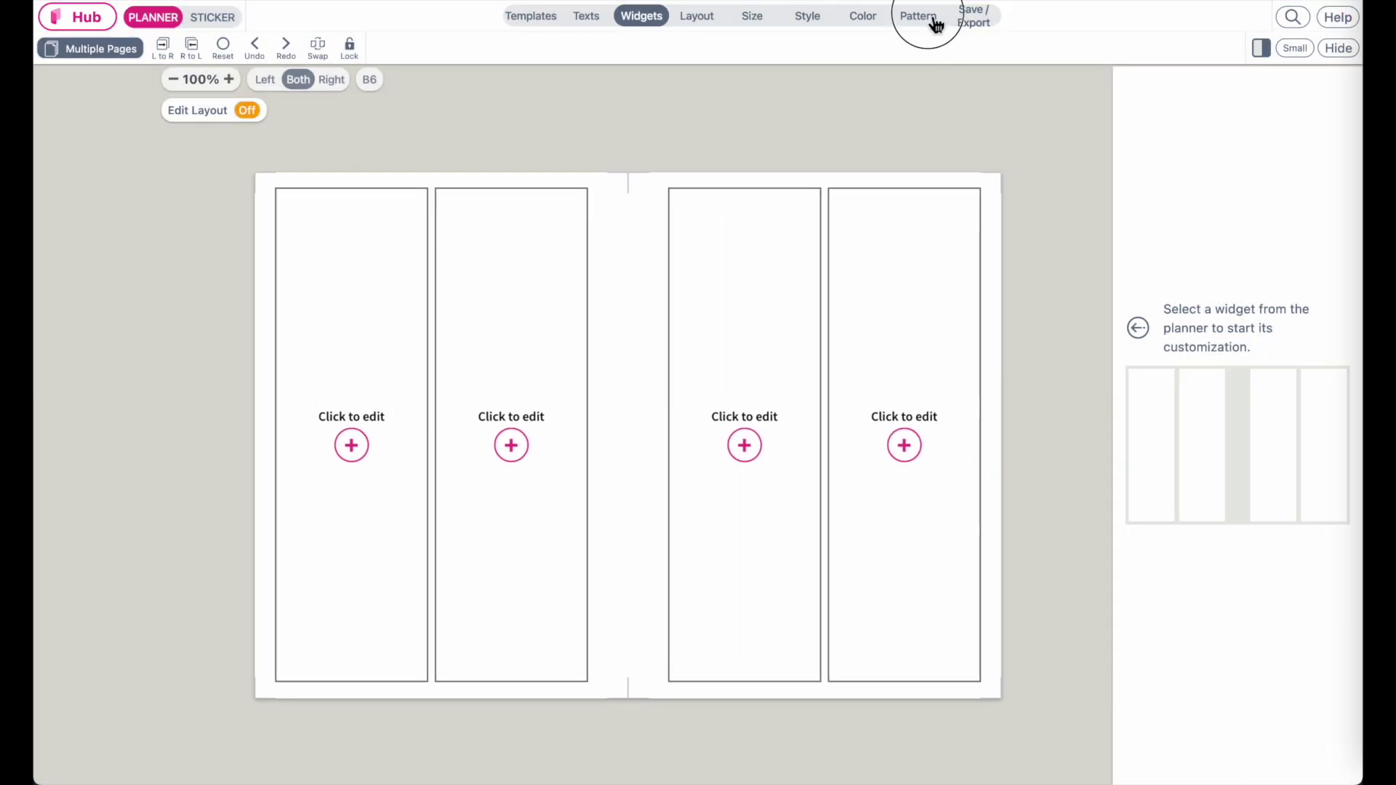
Step: Apply the green eucalyptus-leaf BloomingSerenity pattern from the fixed-color backgrounds, with the pattern library shown in its larger view
click(936, 24)
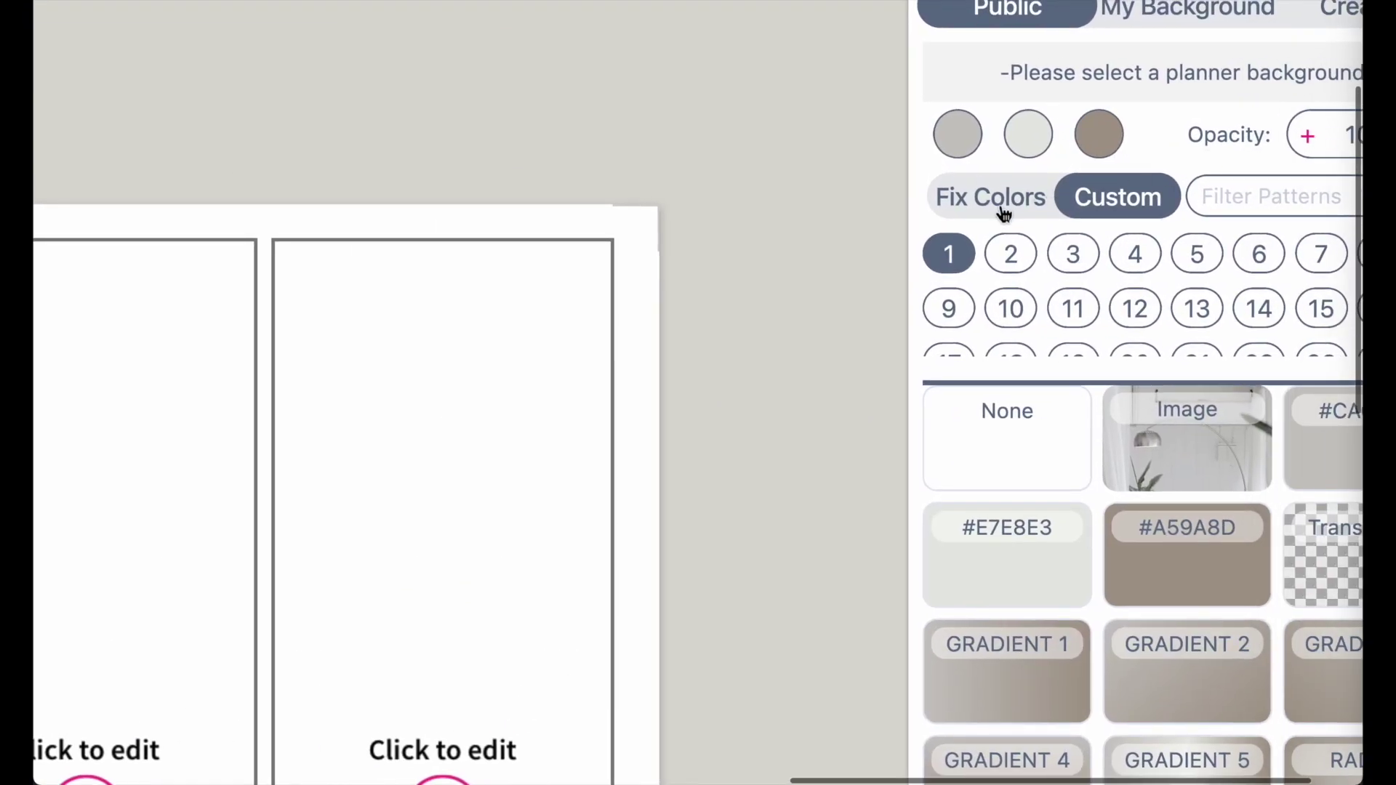
click(1154, 171)
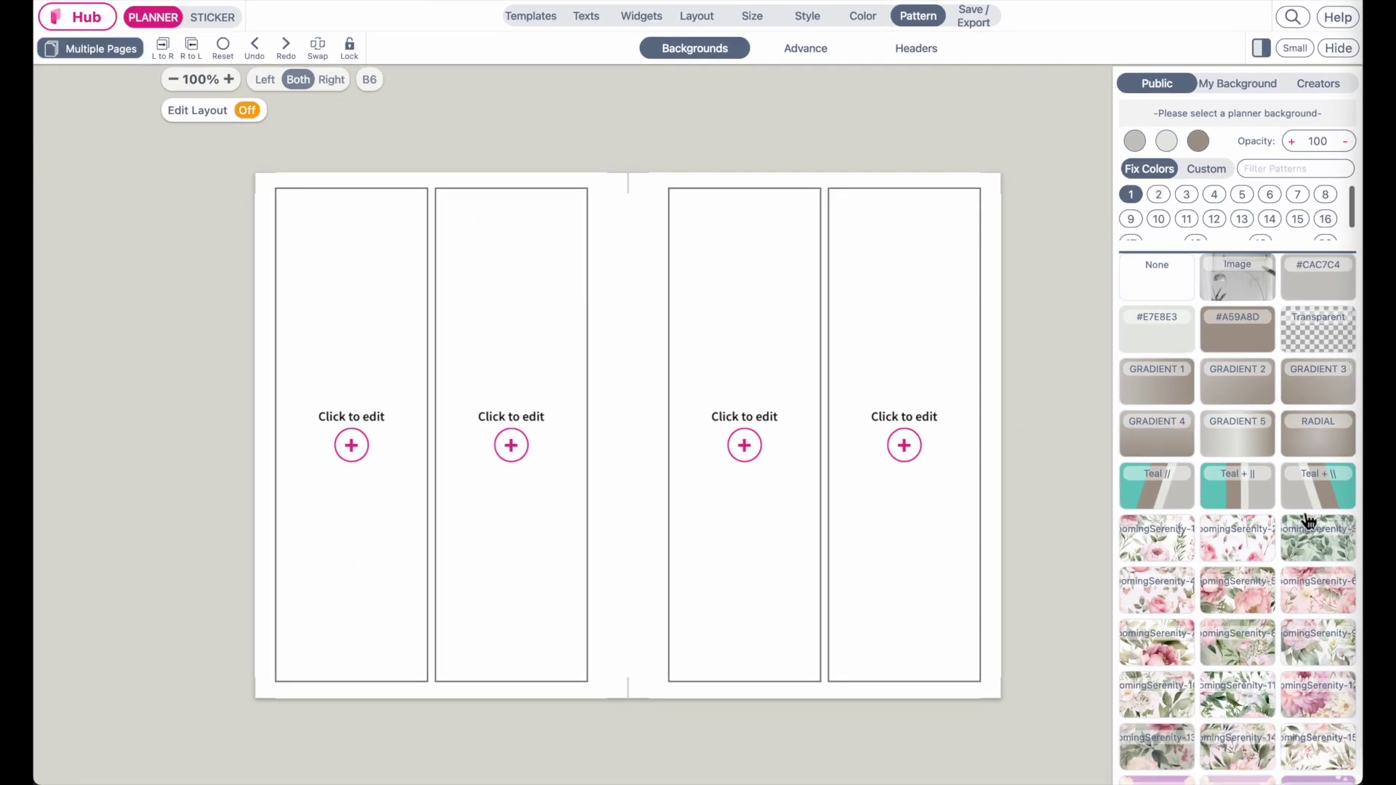
scroll(1272, 784, down, 1)
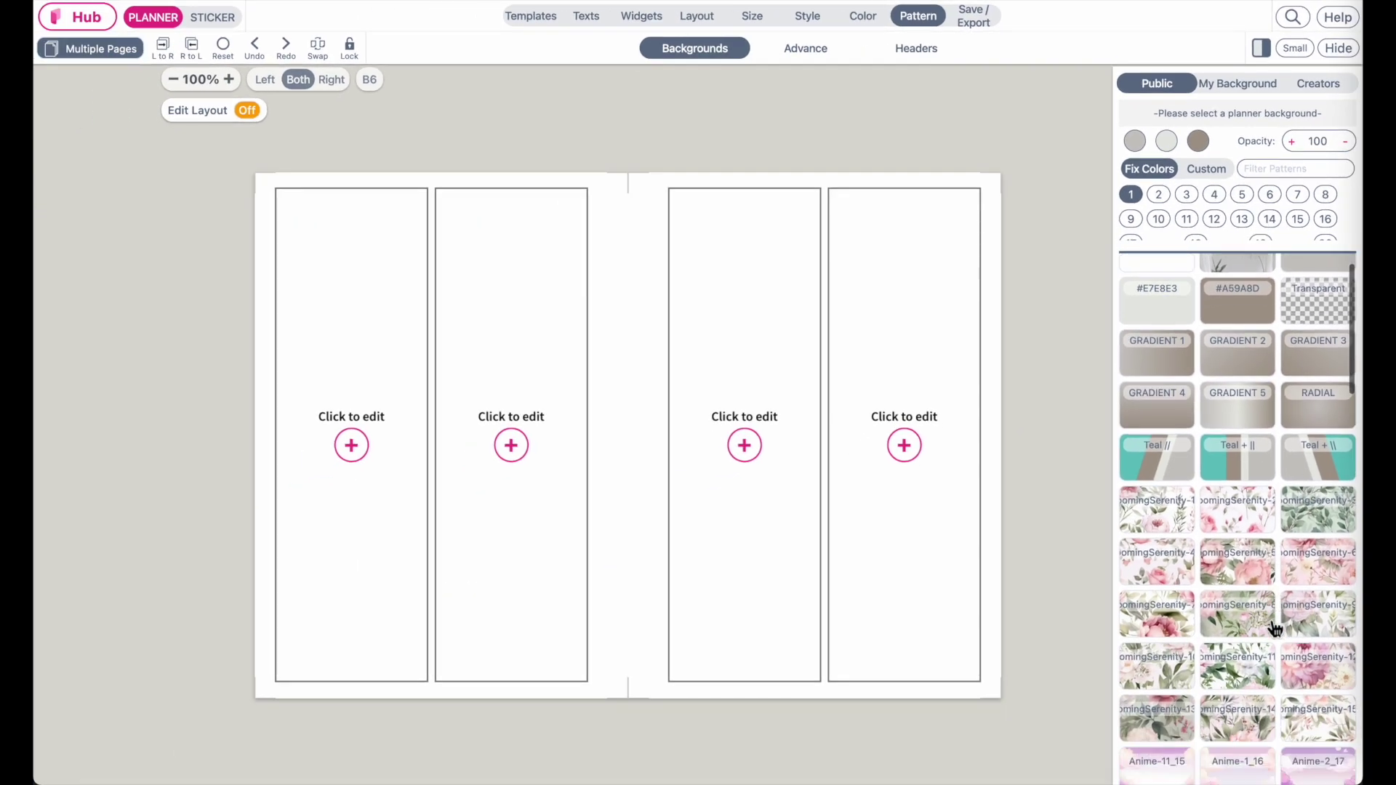
scroll(1277, 629, down, 3)
click(1296, 48)
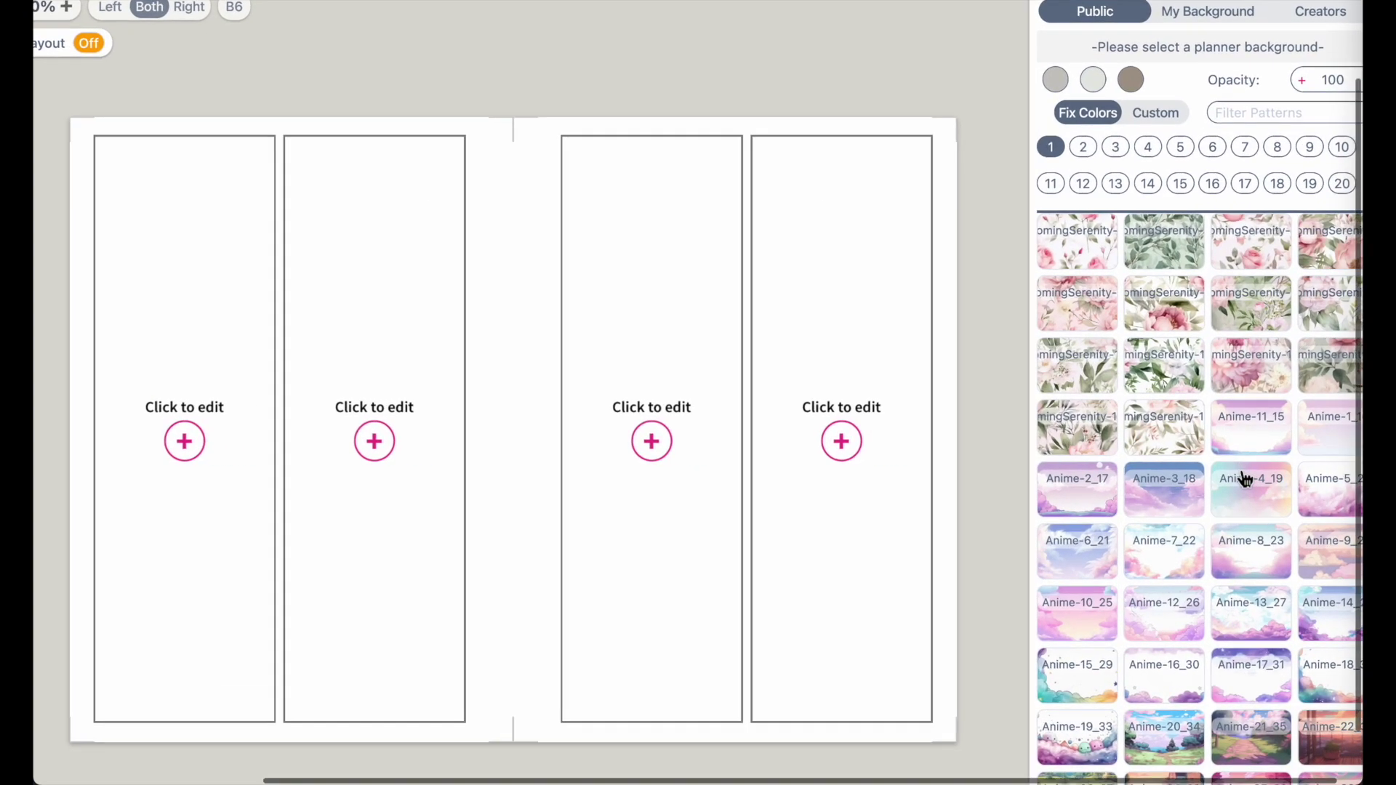
scroll(1192, 407, up, 5)
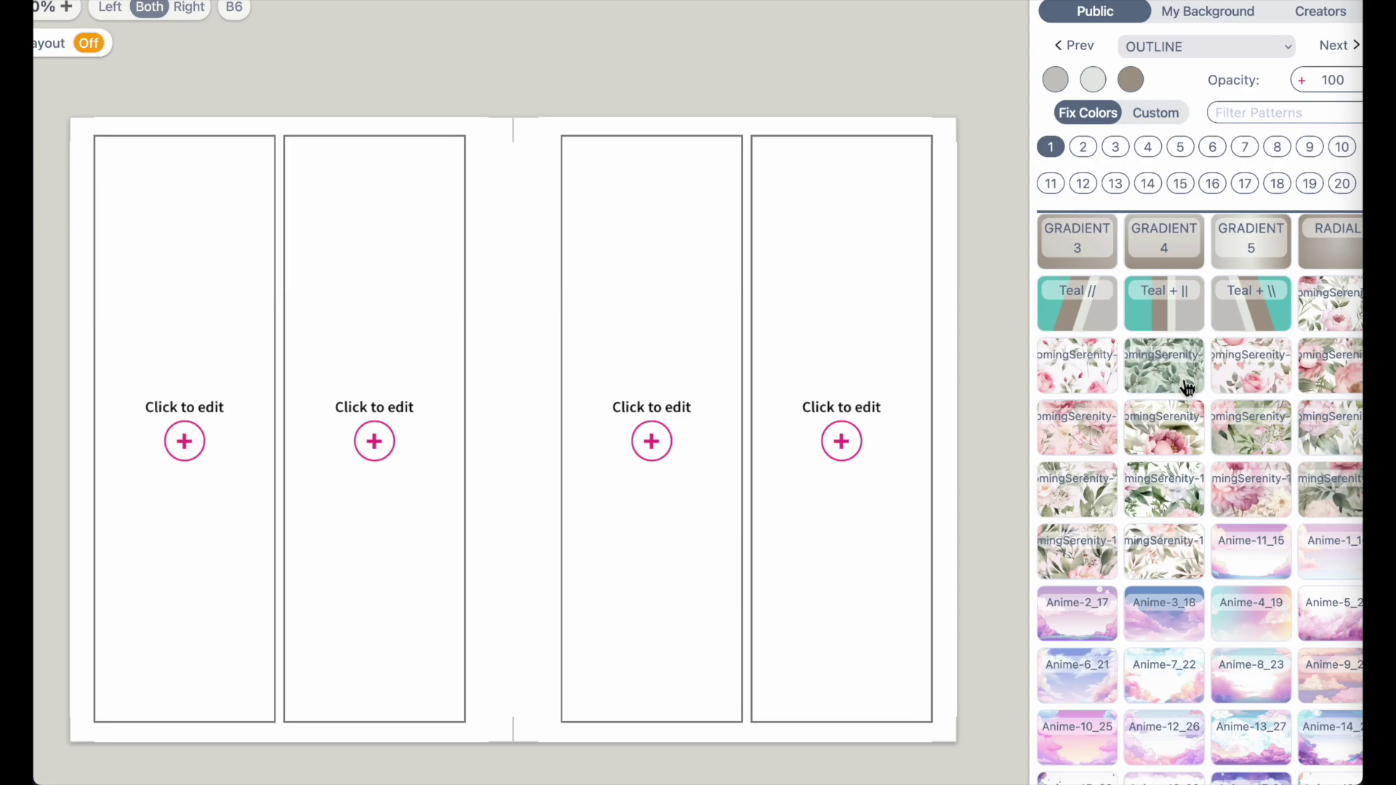
click(1187, 380)
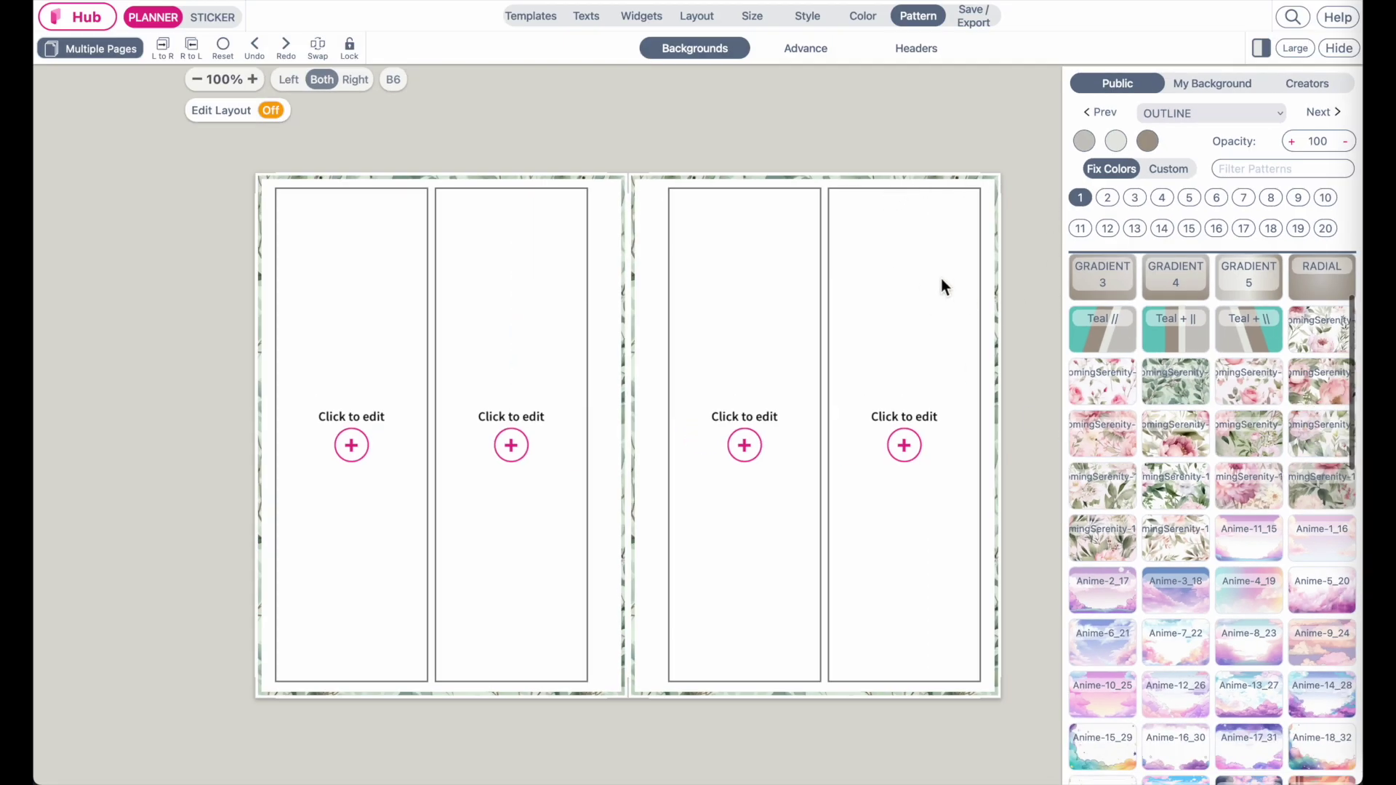
Step: Set the background coverage style to FULL so the leaf pattern fills both pages
click(1258, 122)
click(1255, 116)
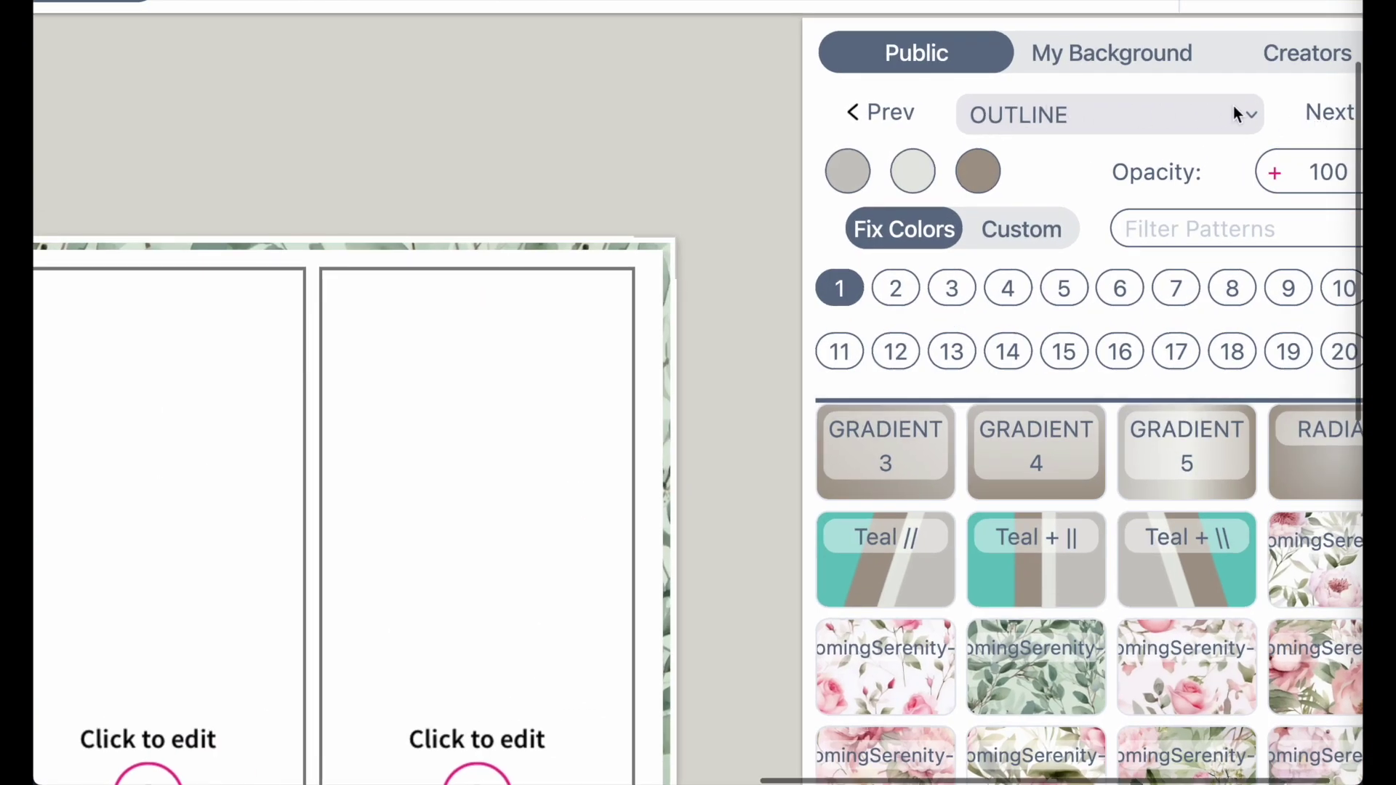
click(1236, 113)
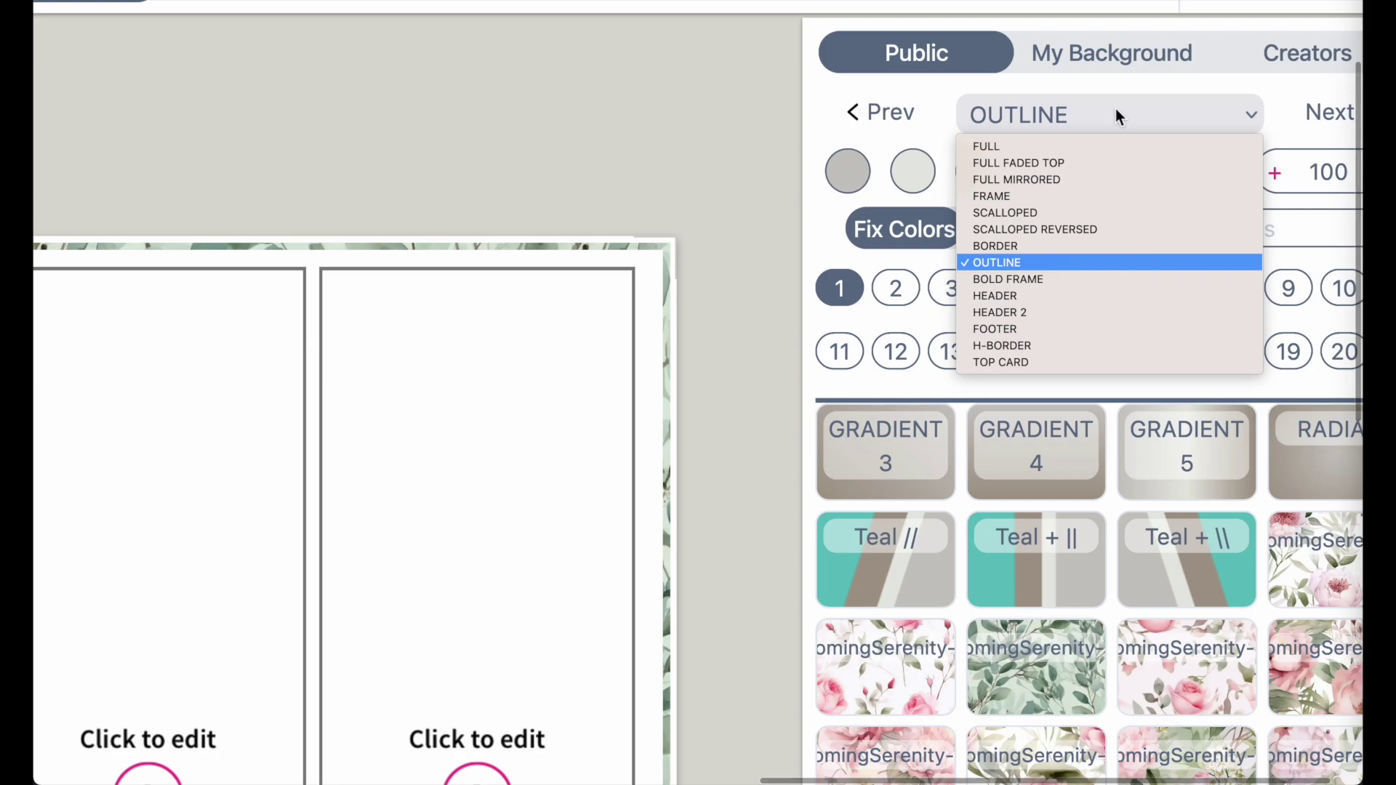
click(1095, 148)
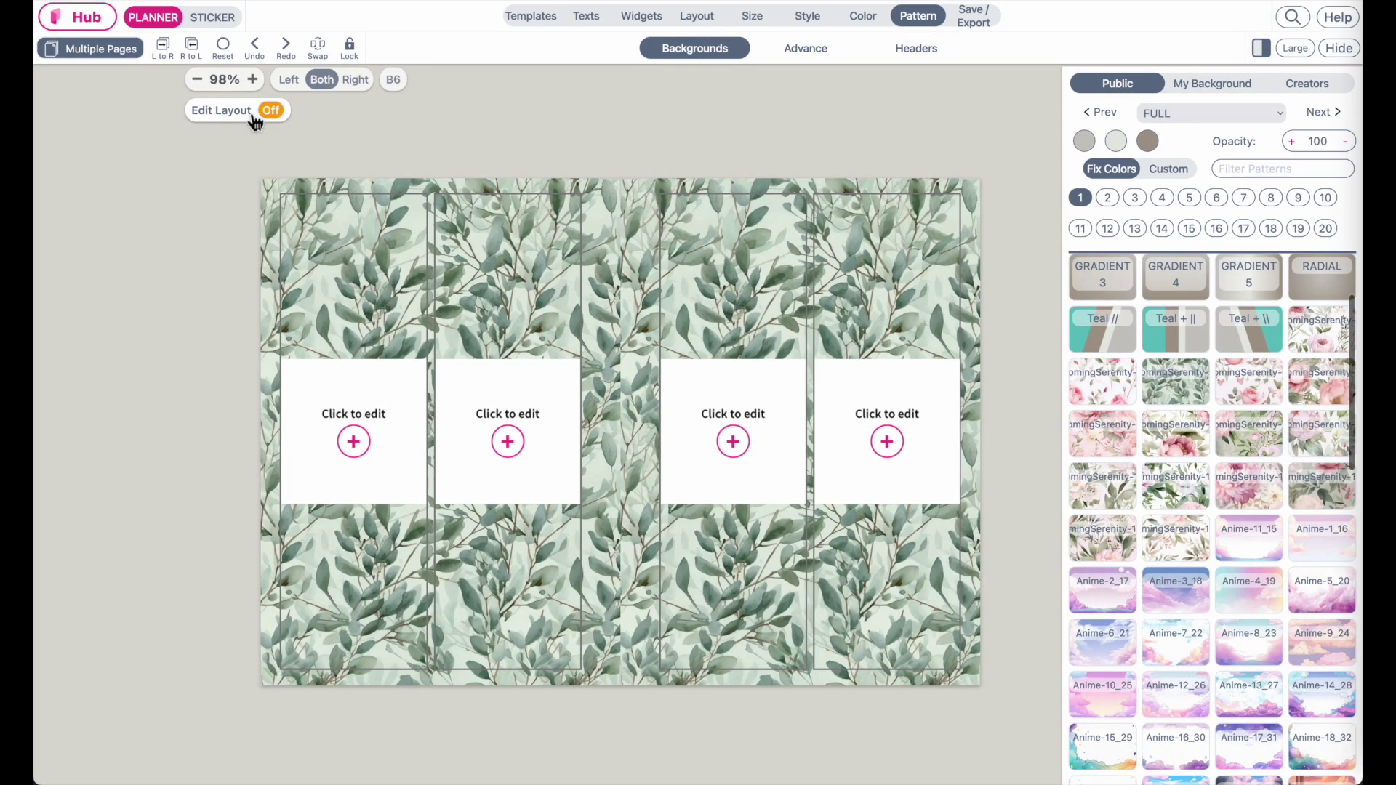
Step: Enable layout editing and remove all four empty widget boxes from the two-page spread
click(262, 114)
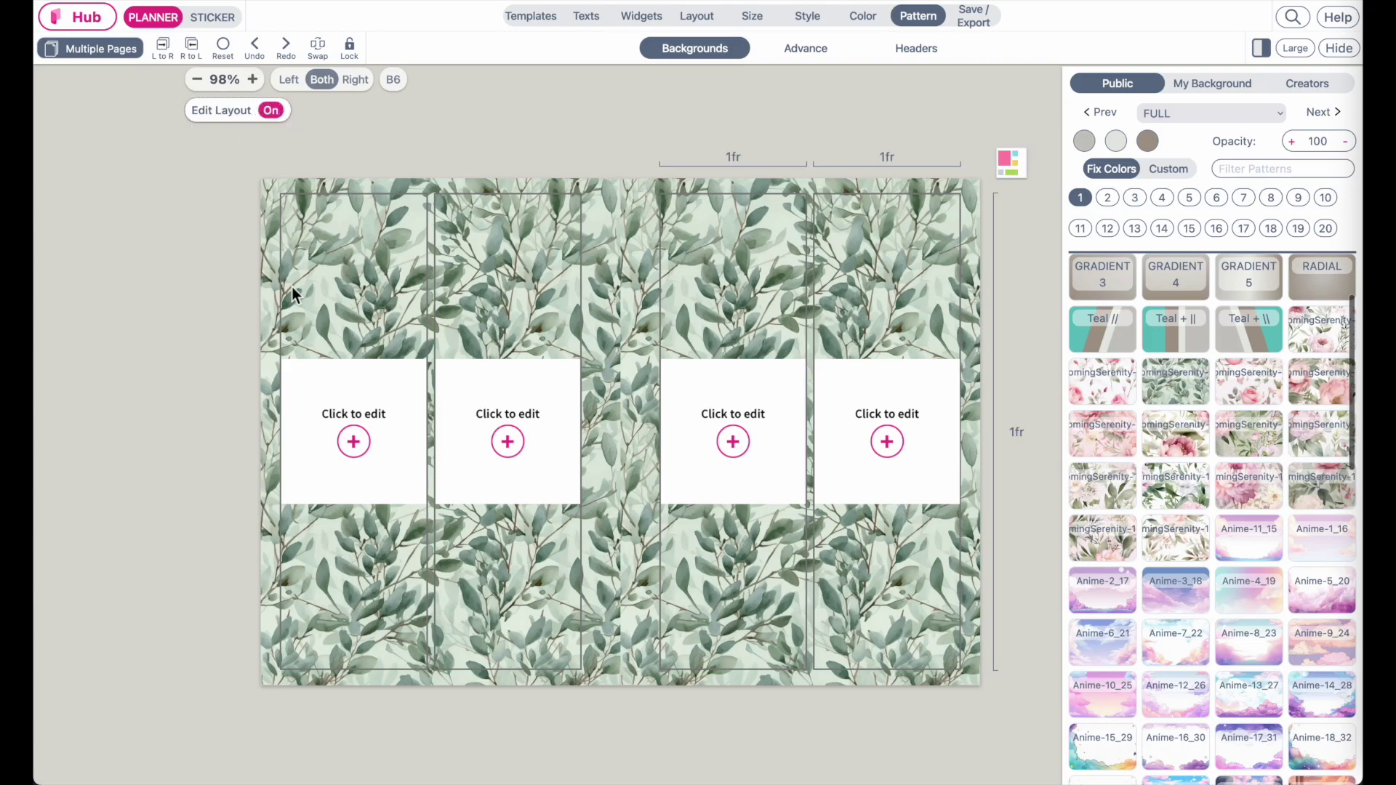
click(352, 446)
scroll(347, 448, up, 3)
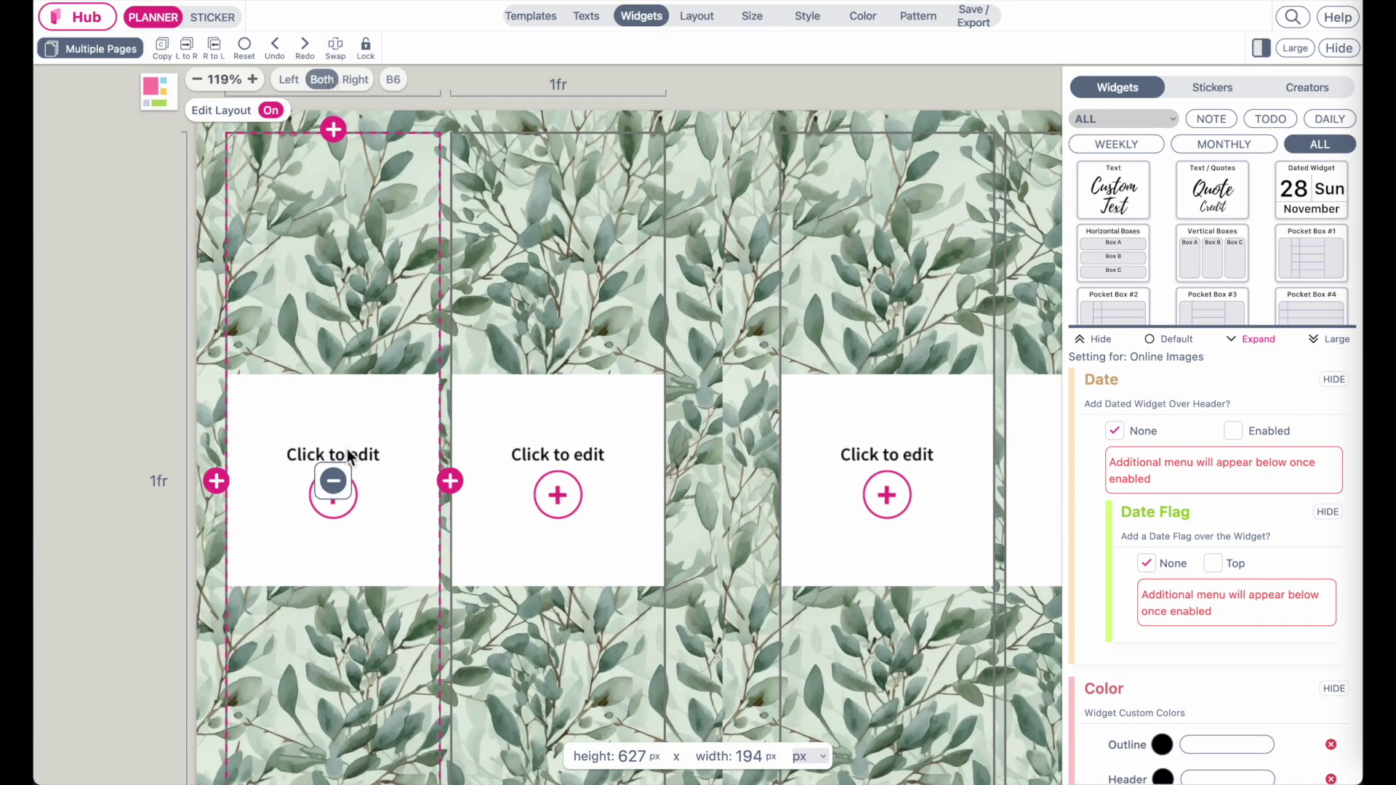
click(339, 482)
click(558, 480)
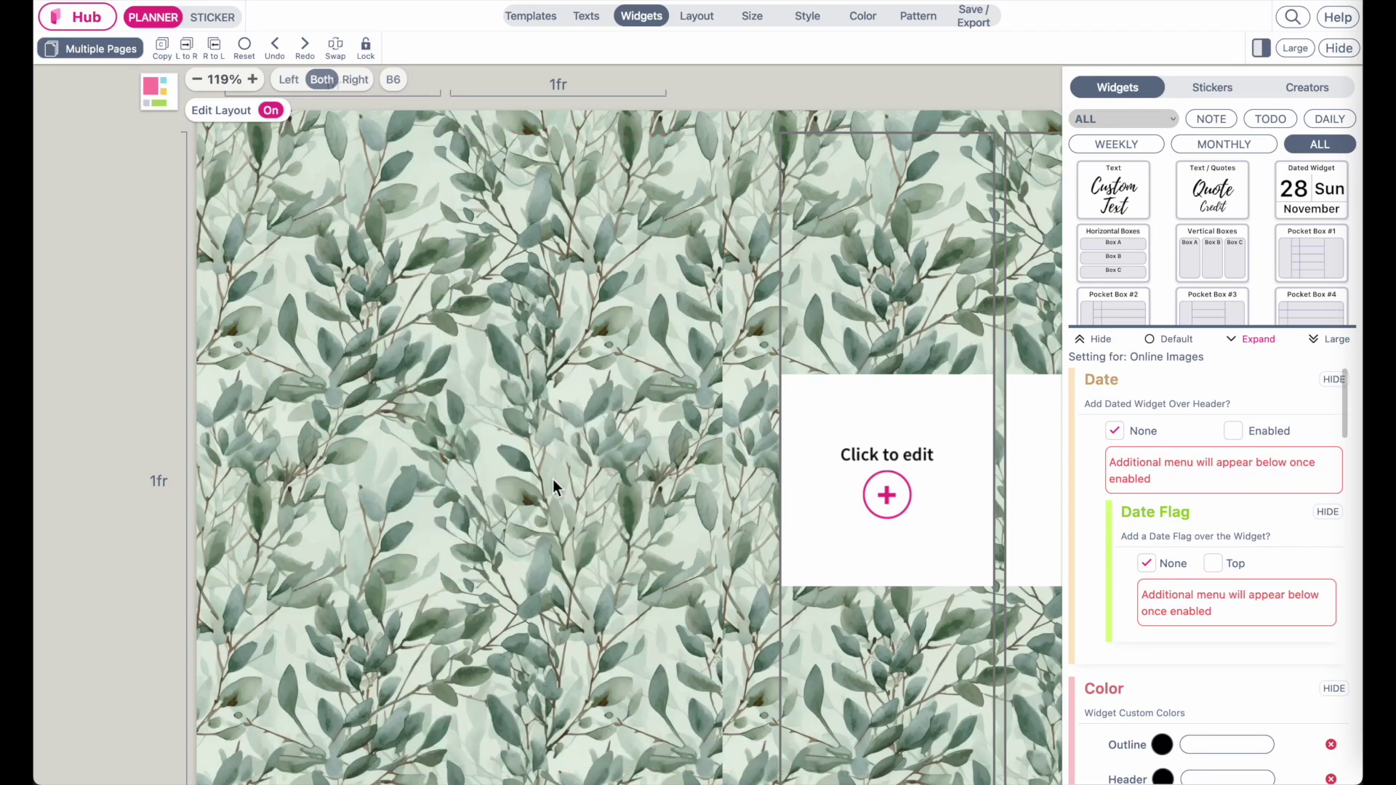
click(891, 493)
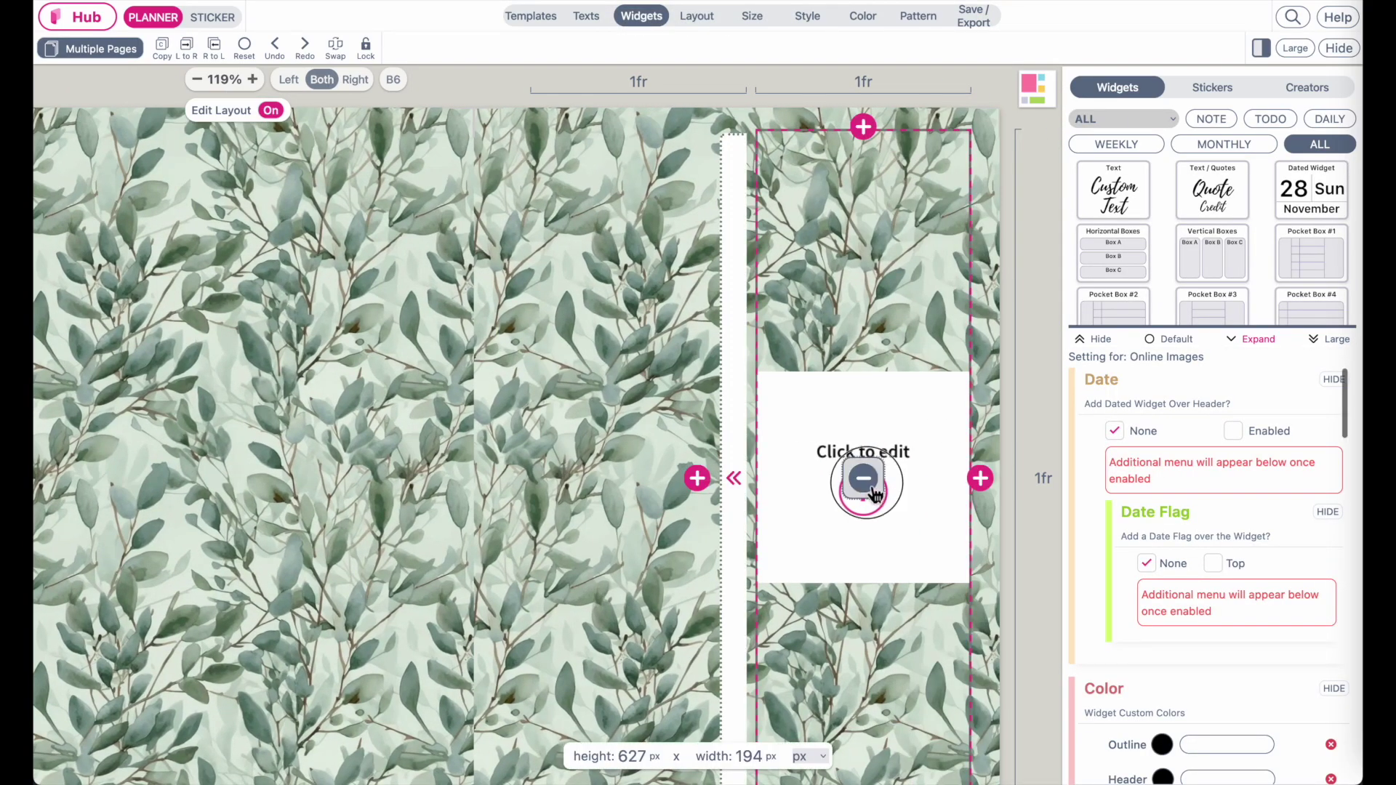
click(868, 488)
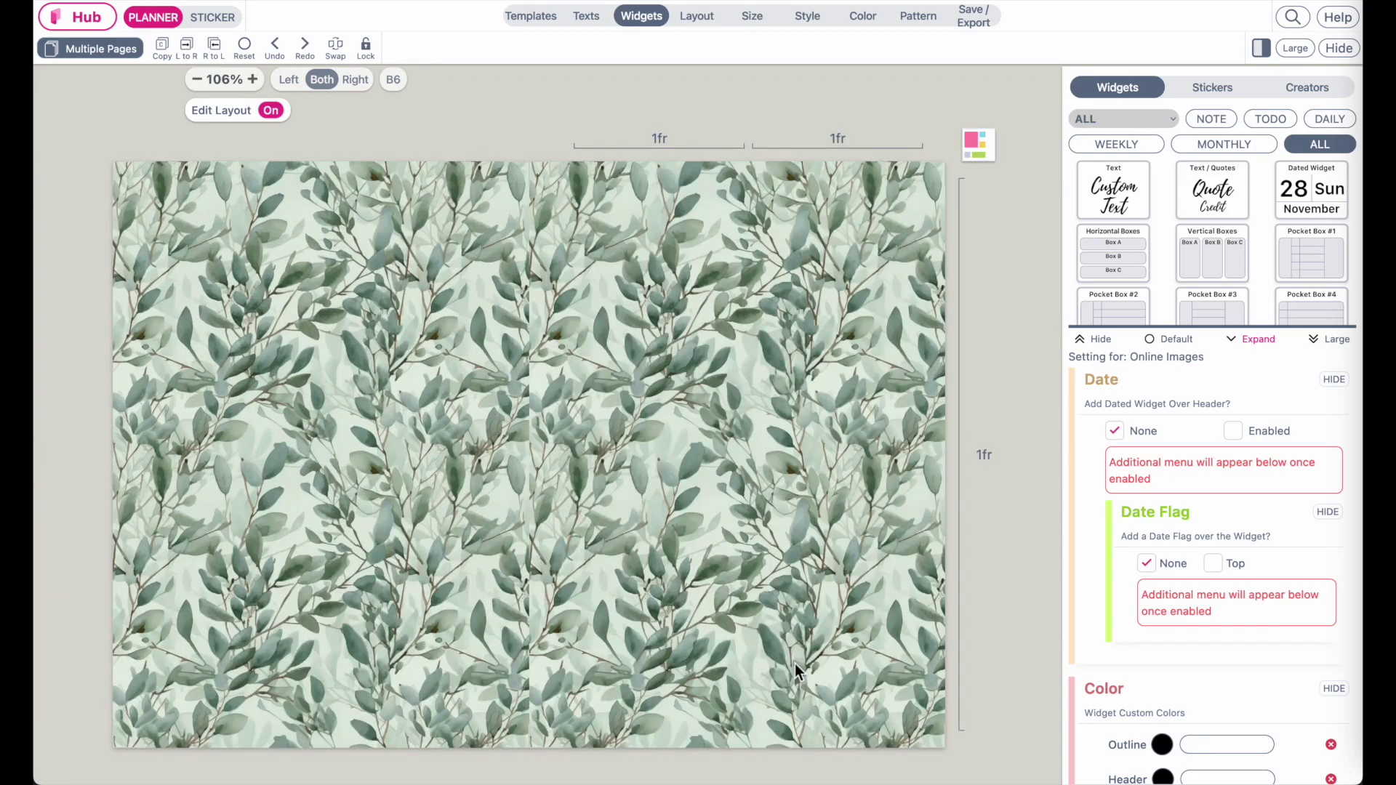
Step: Change the planner size to A4 from the ring binder and discbound sizes
click(402, 84)
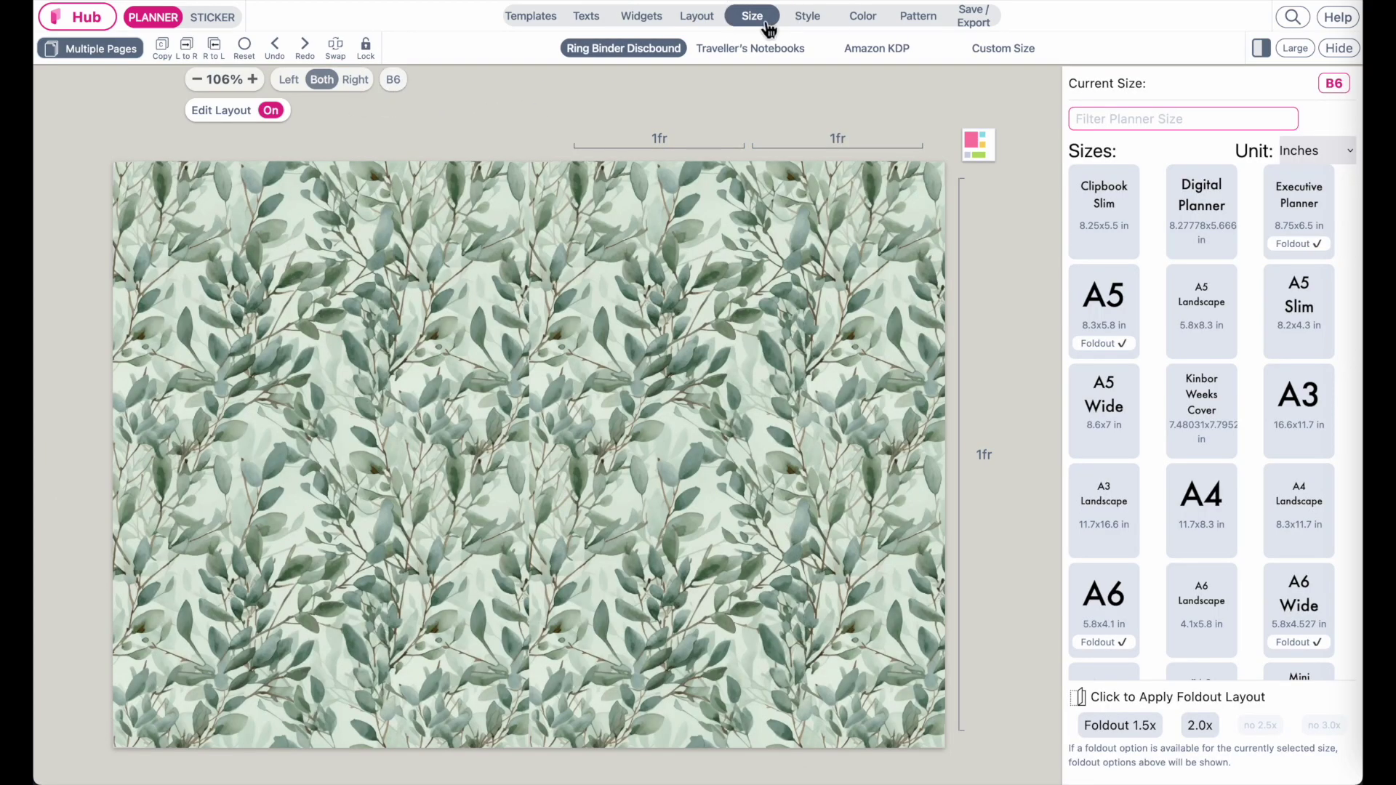
click(1206, 510)
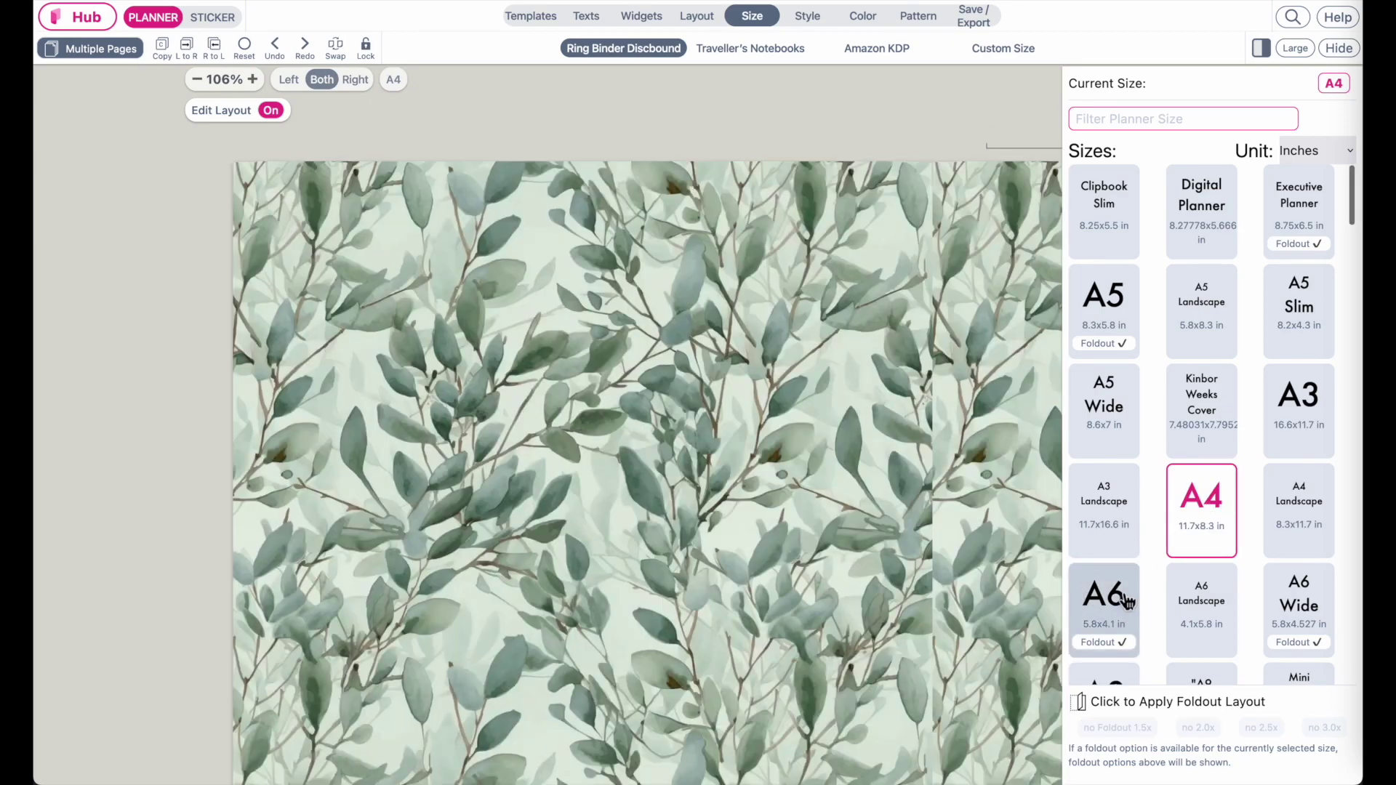
click(1126, 601)
click(1222, 525)
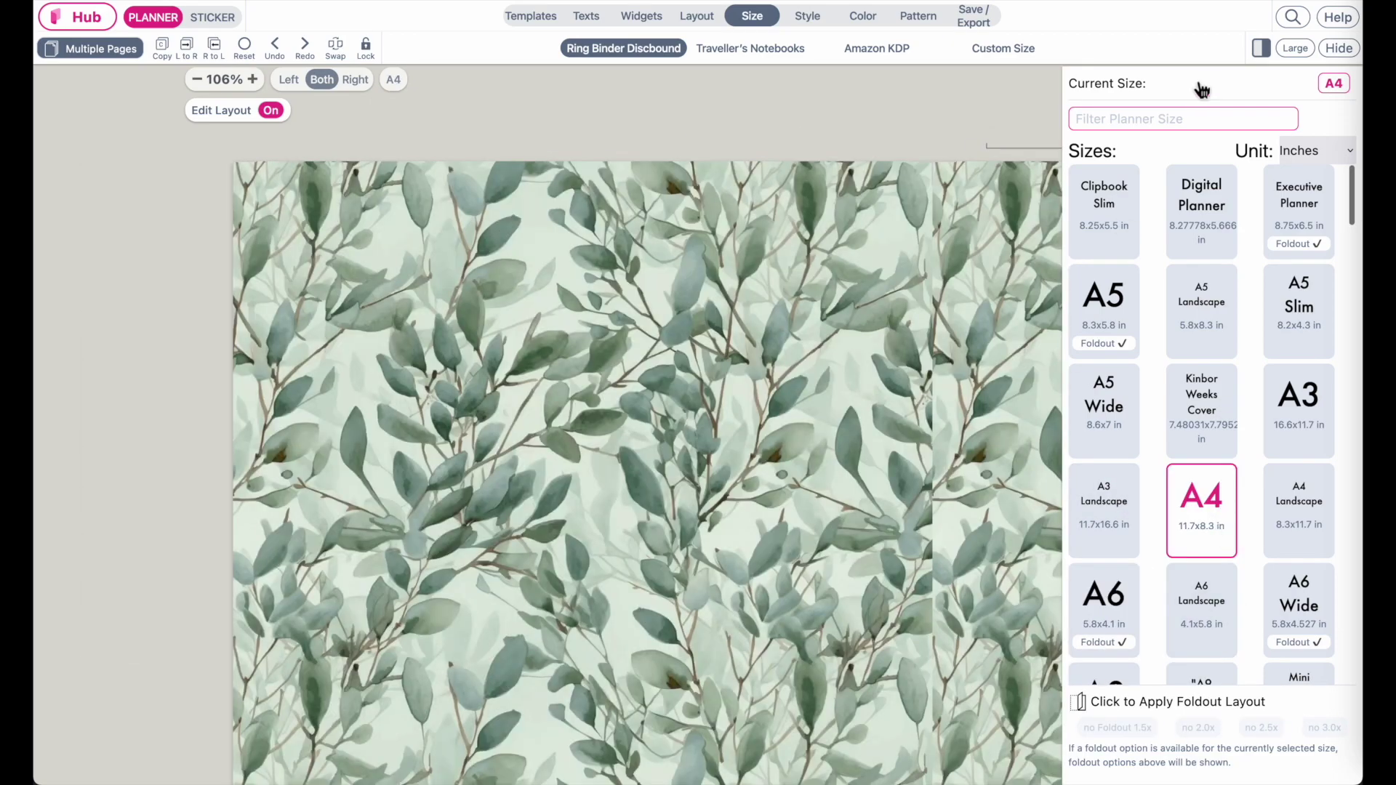
Step: Filter the planner sizes for US Letter Page and apply that size to the spread
click(1153, 130)
text(us let)
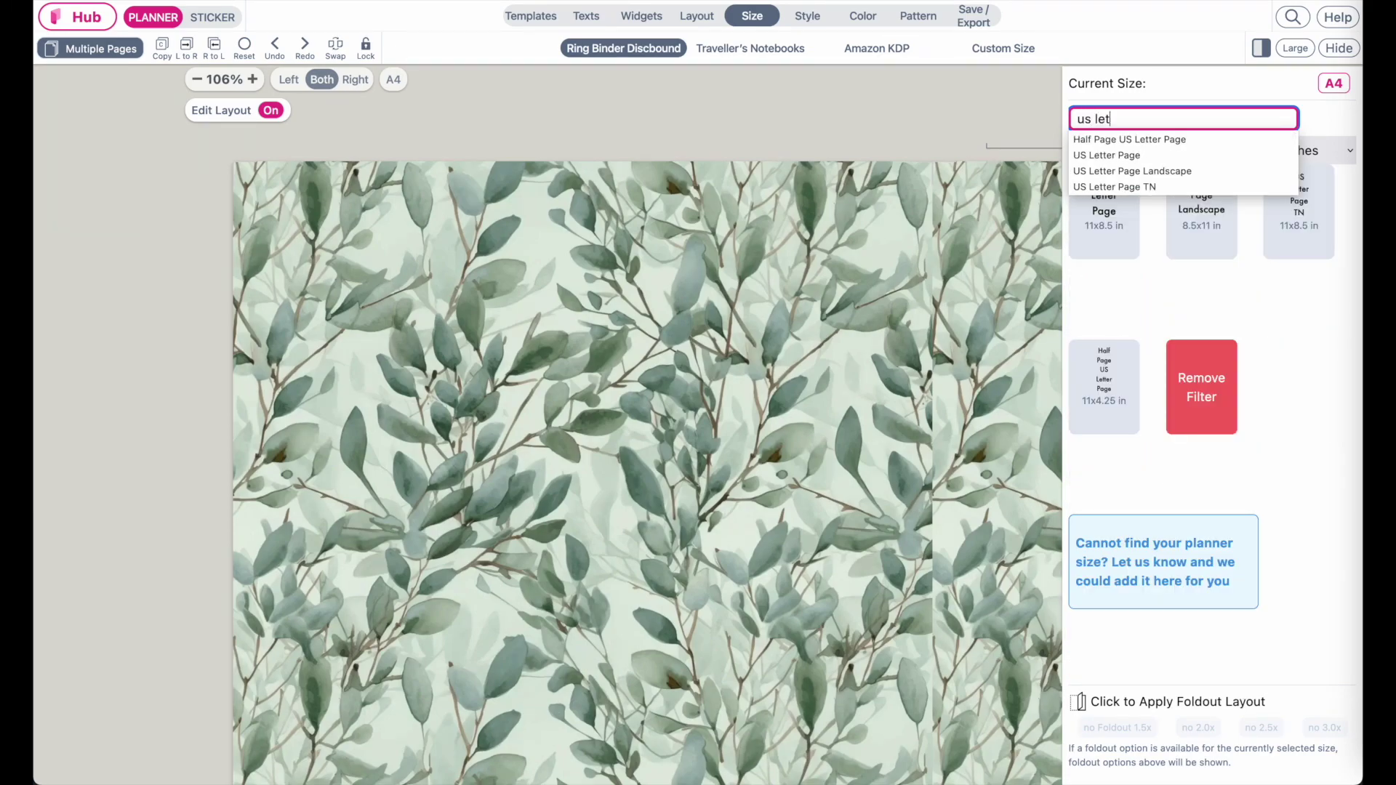
click(1149, 159)
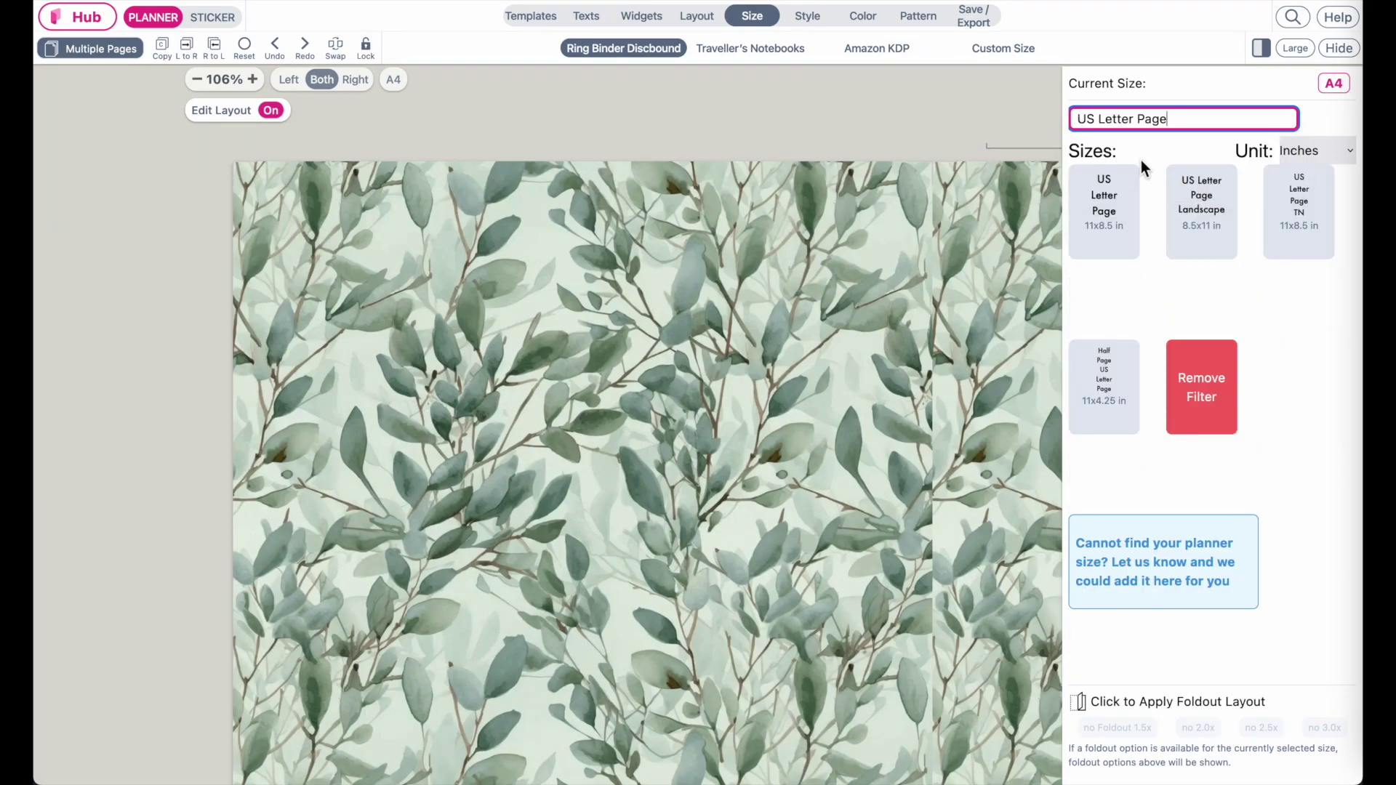
click(1101, 240)
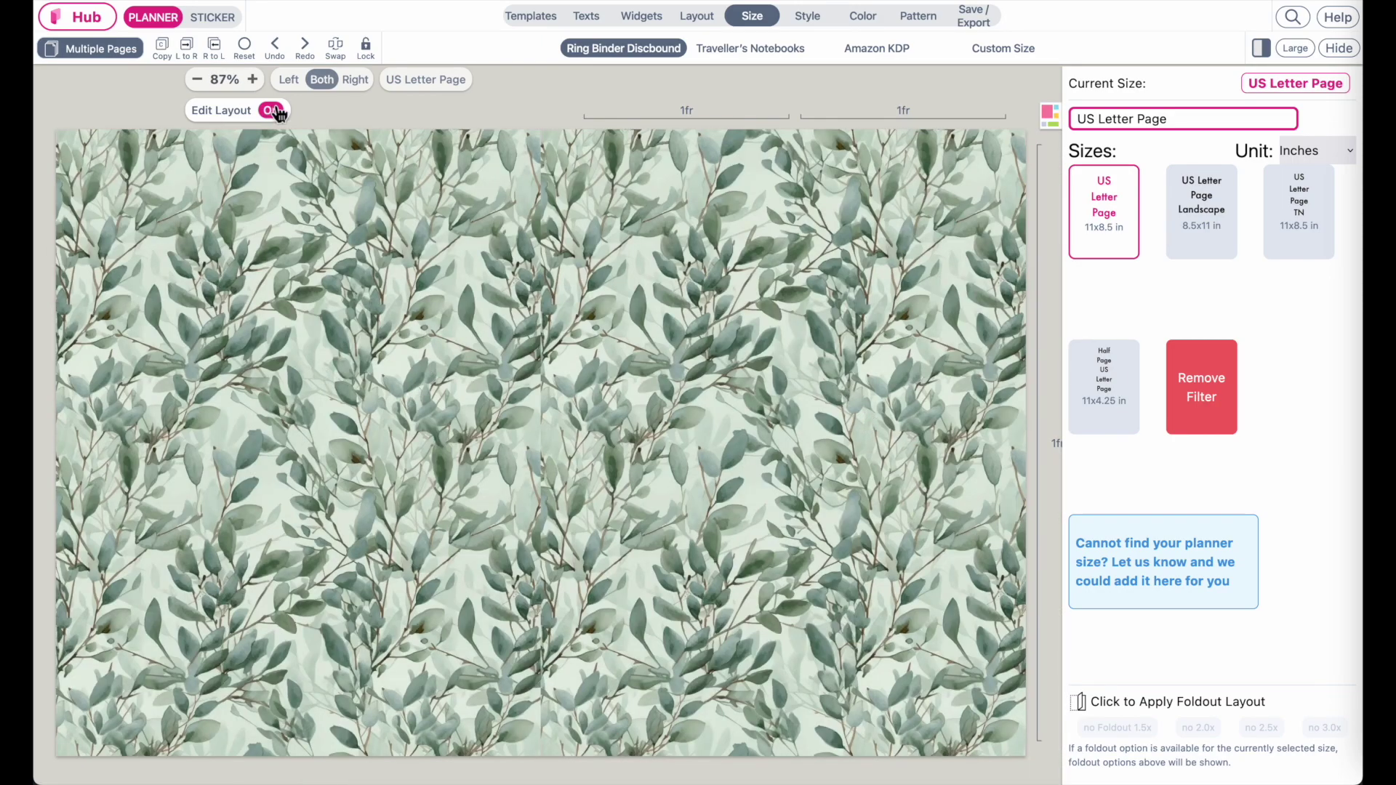
Step: View only the left page, only the right page, and both pages together again
click(297, 80)
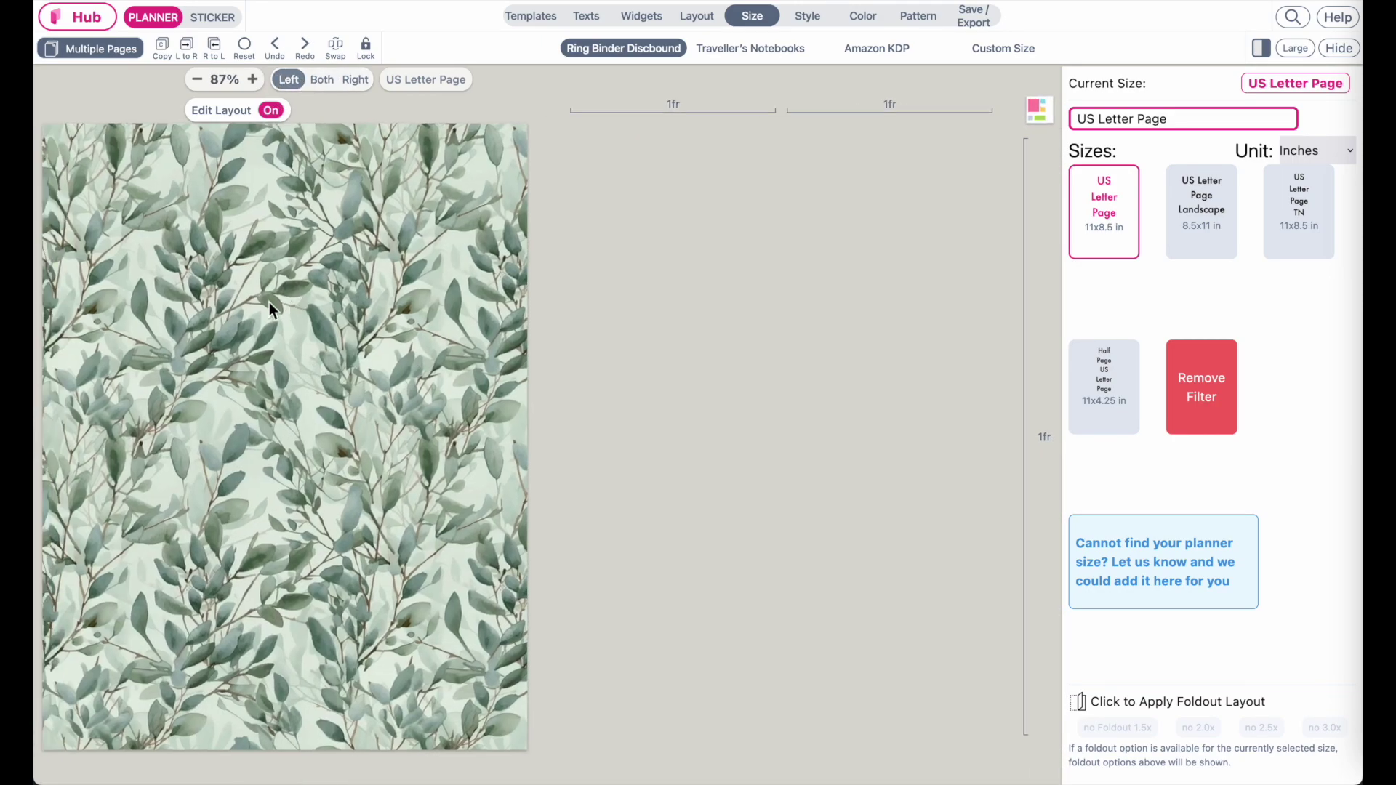
click(356, 79)
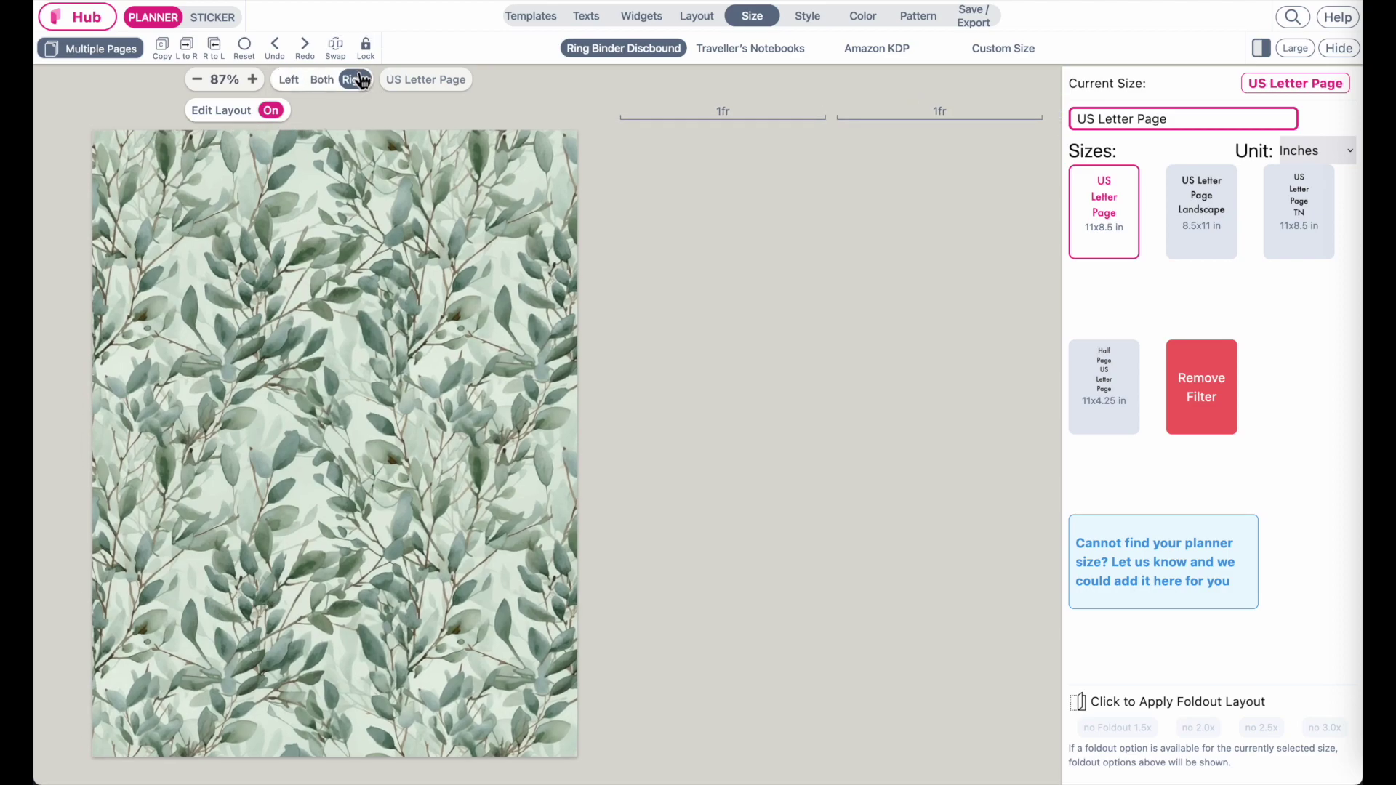
click(325, 82)
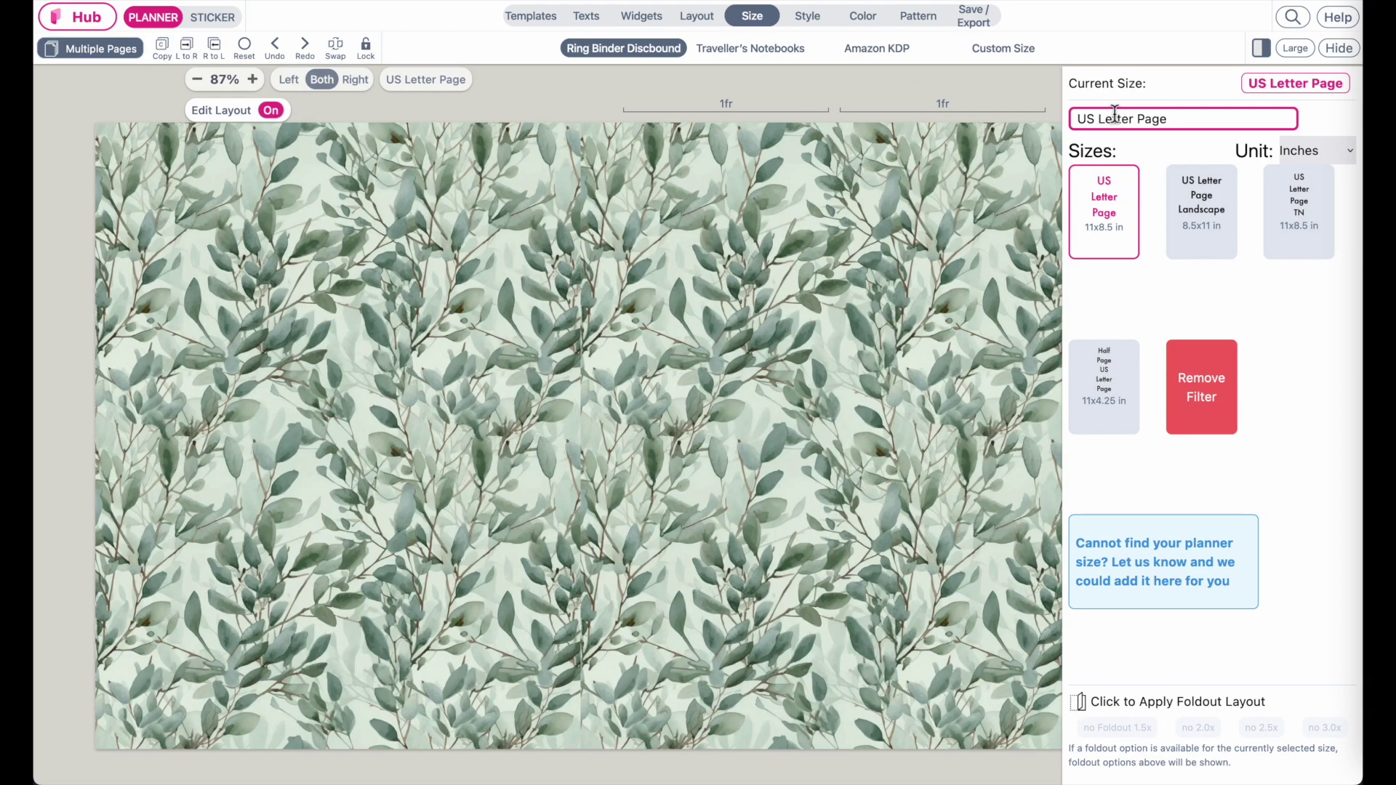
Step: Filter the planner sizes for A5 and apply the A5 size to the spread
click(1177, 119)
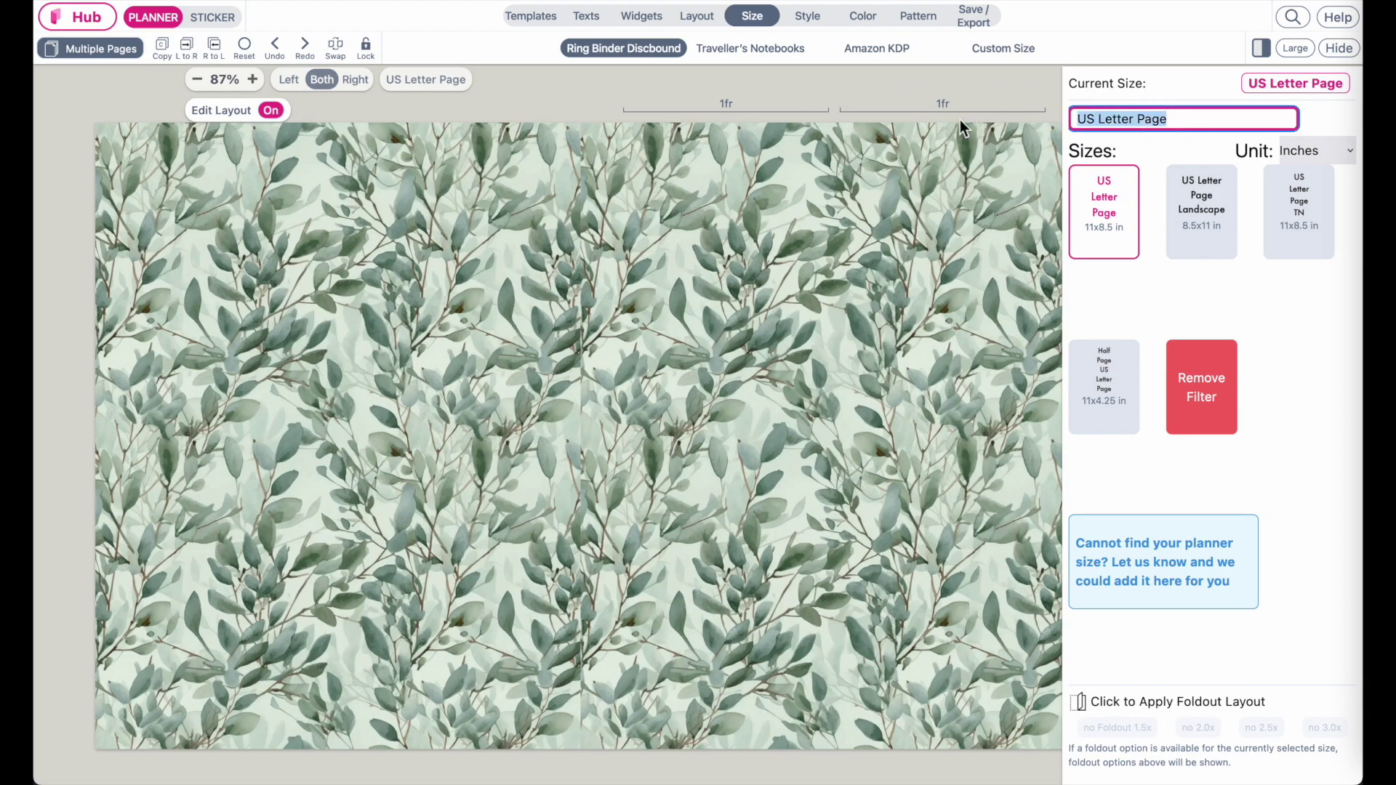
text(A5)
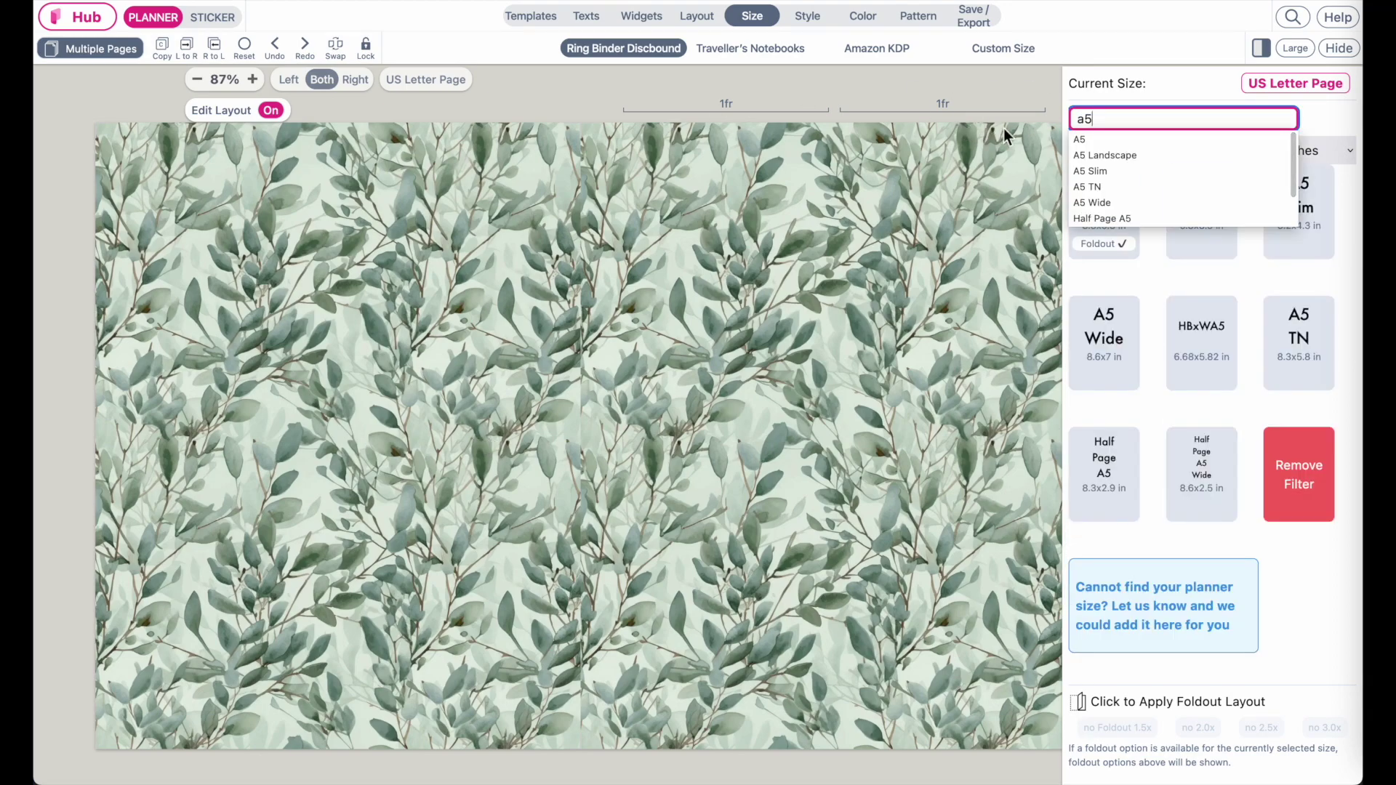
click(1118, 143)
click(1106, 237)
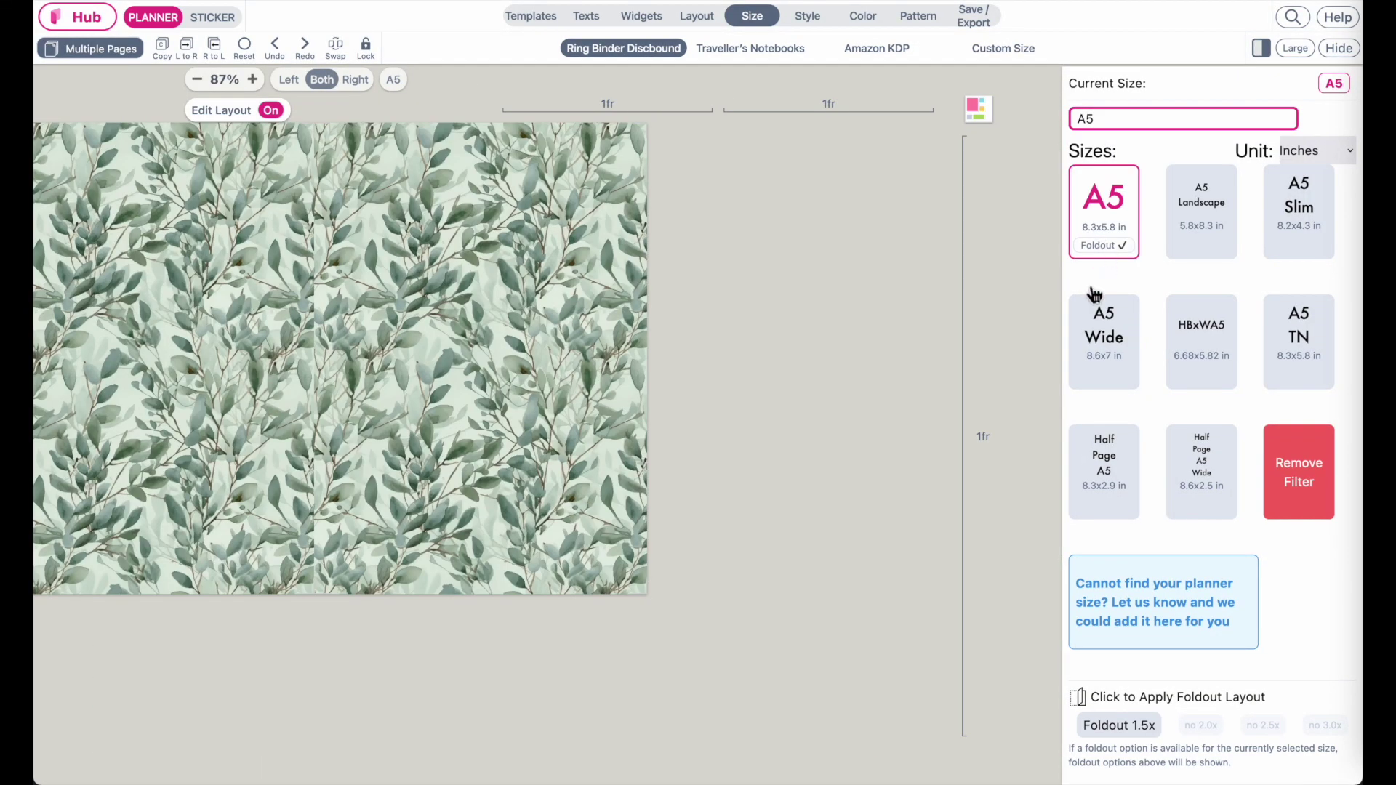
click(212, 631)
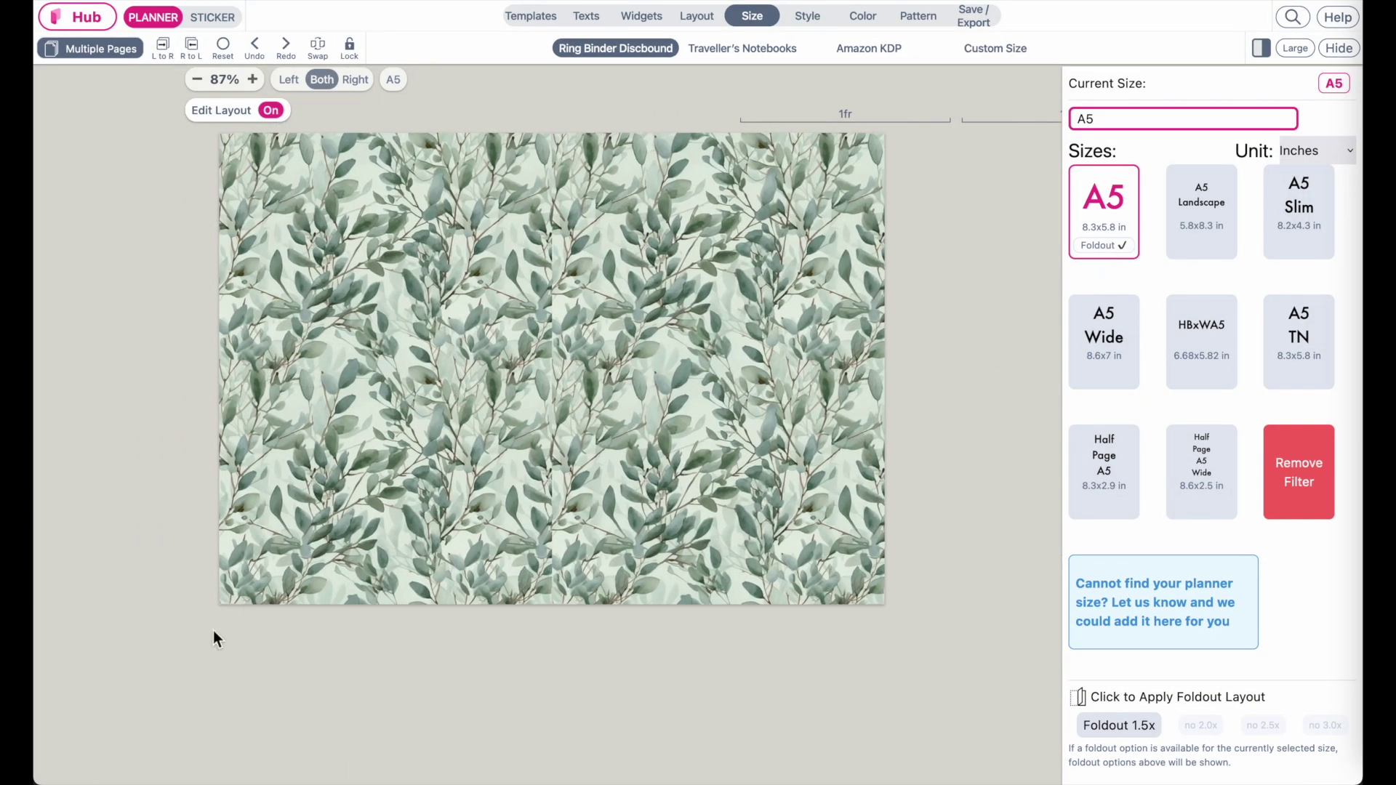
Step: Turn off layout editing and bring up the fixed-color background patterns
click(918, 16)
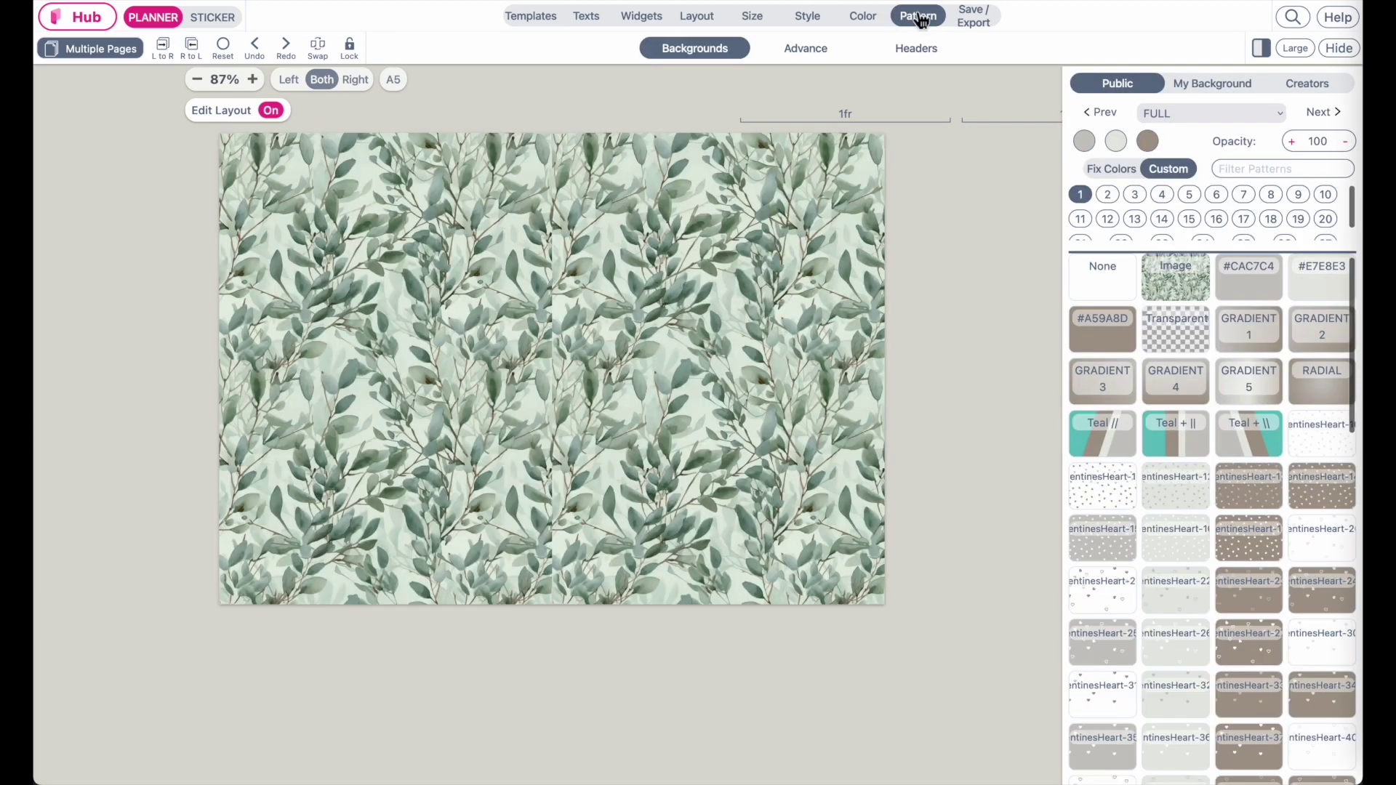
click(271, 110)
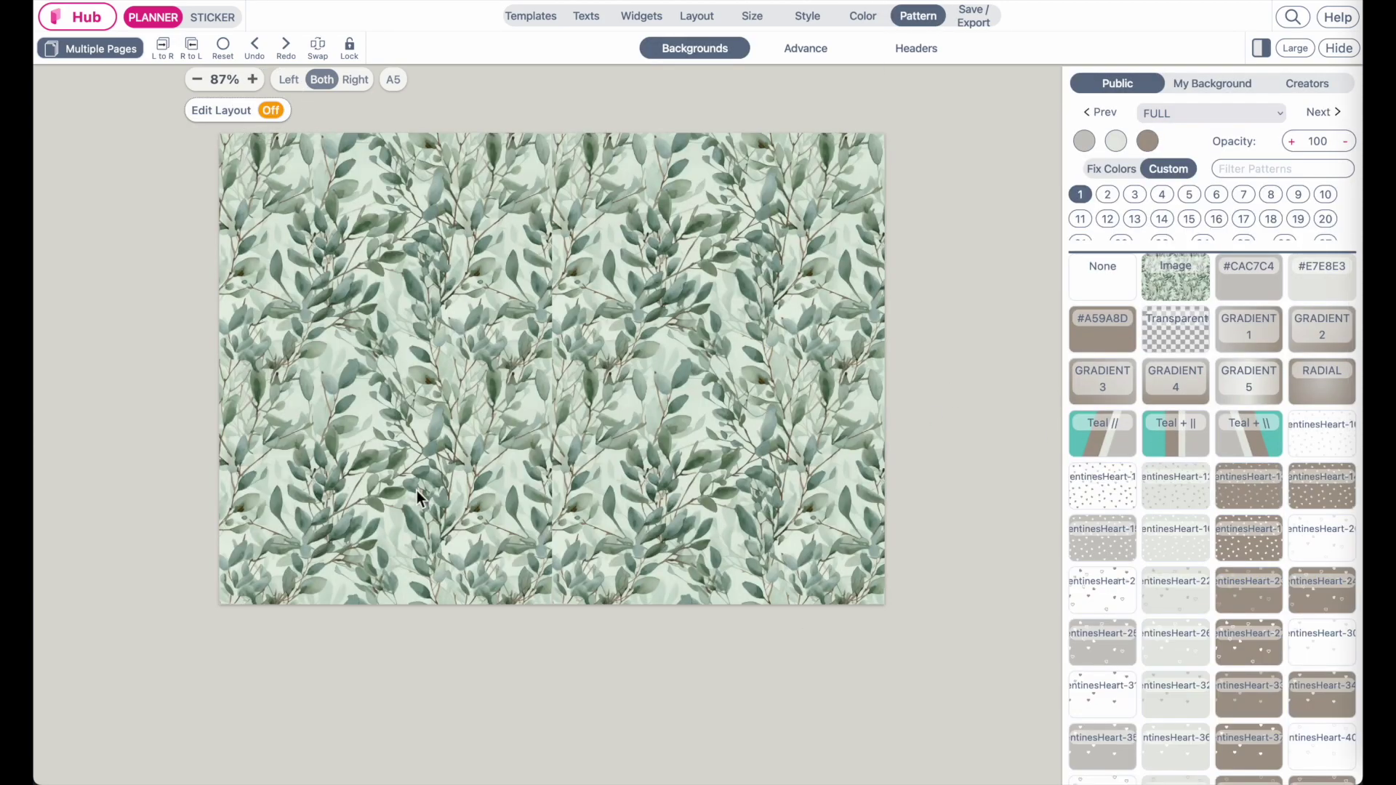
click(1130, 171)
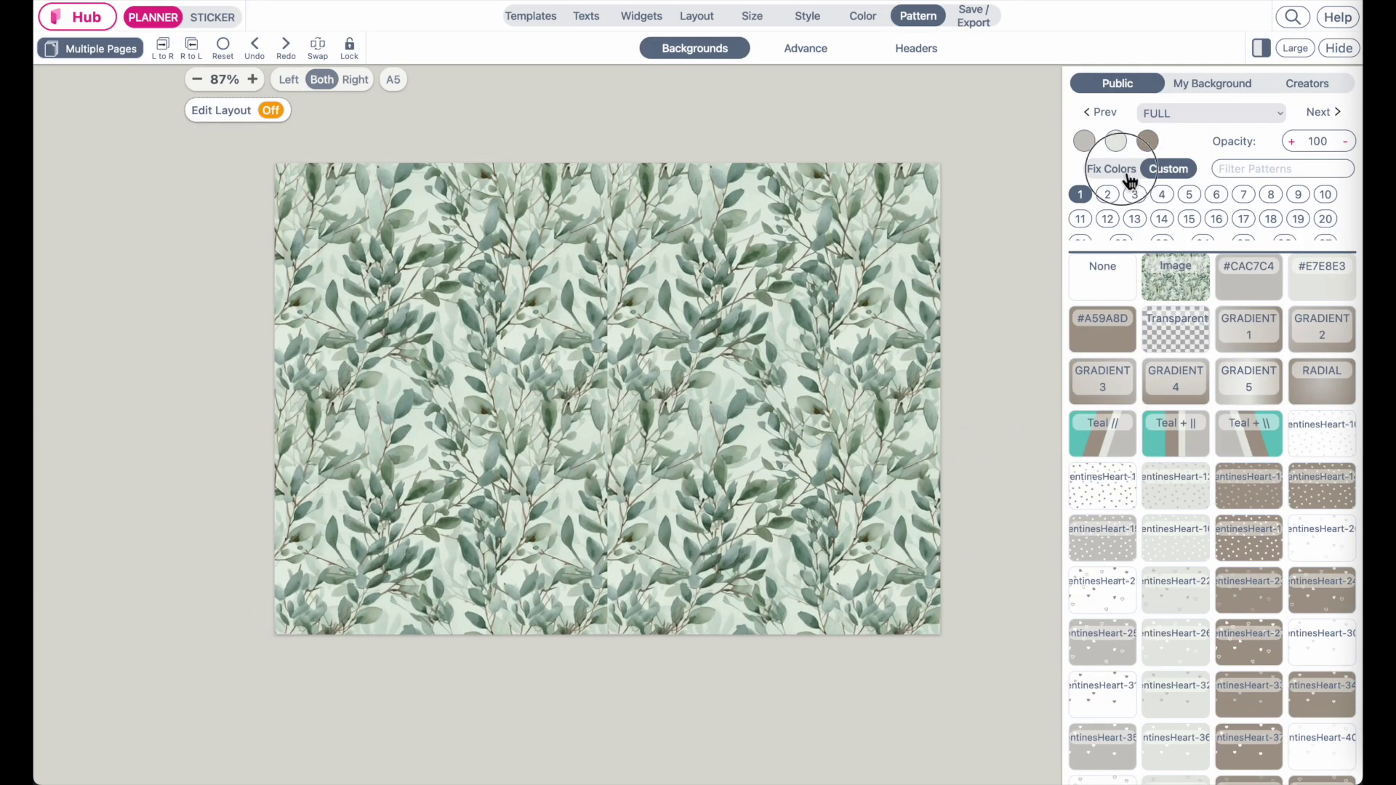
Step: Try several floral BloomingSerenity backgrounds on the spread, ending with the large pink peony pattern
scroll(1178, 480, down, 1)
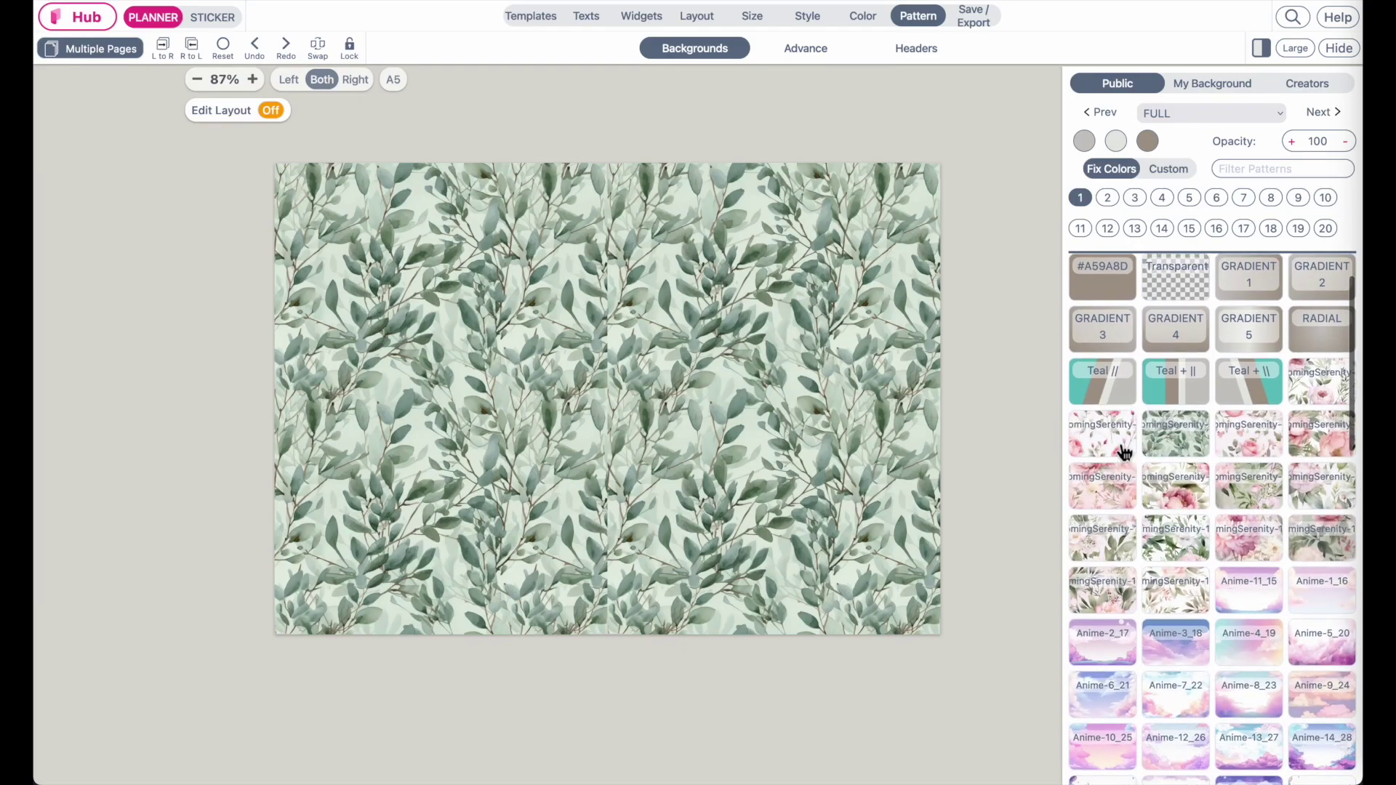
click(1120, 449)
click(1329, 450)
click(1340, 424)
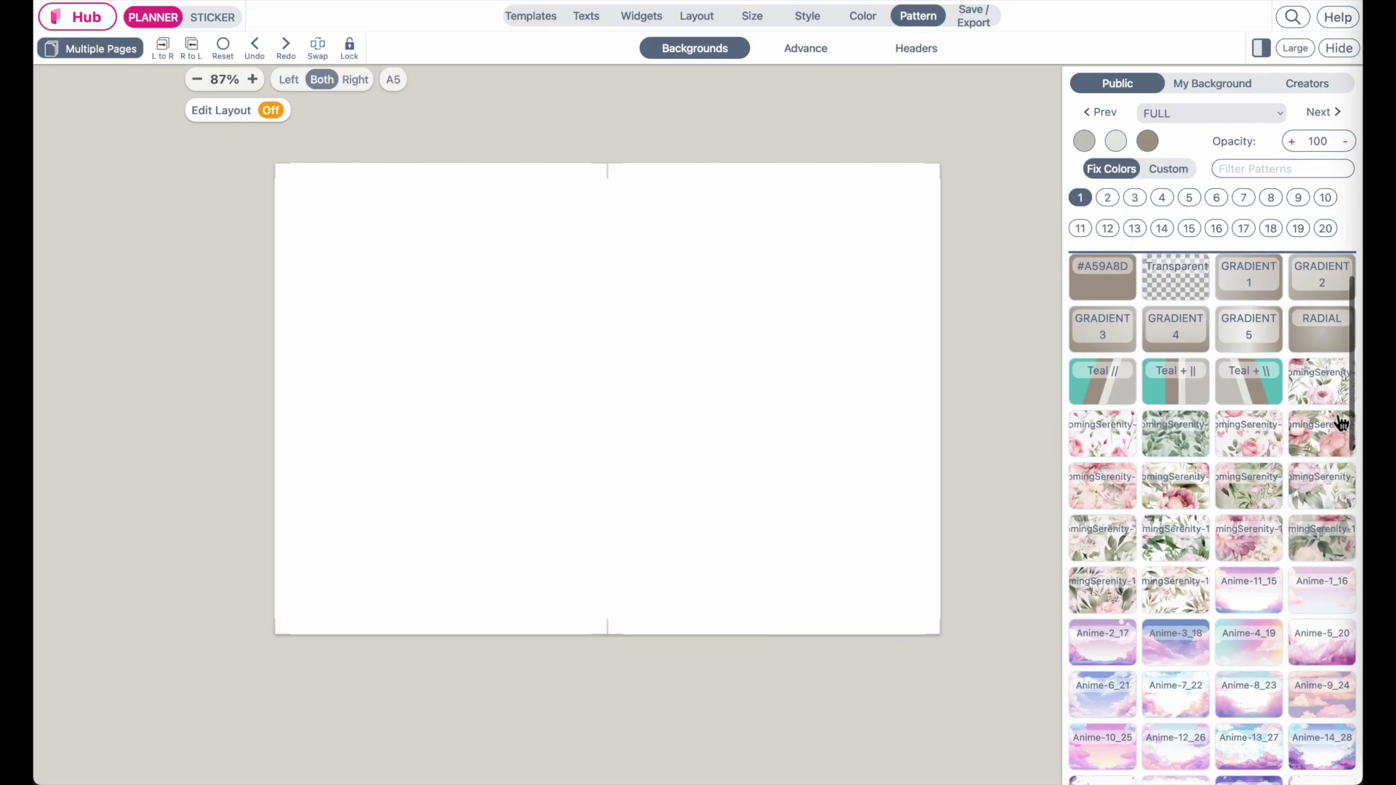
click(1341, 507)
click(1262, 550)
Step: Apply the vintage-floral background with burgundy, blush and cream peonies to both pages
scroll(1262, 551, down, 5)
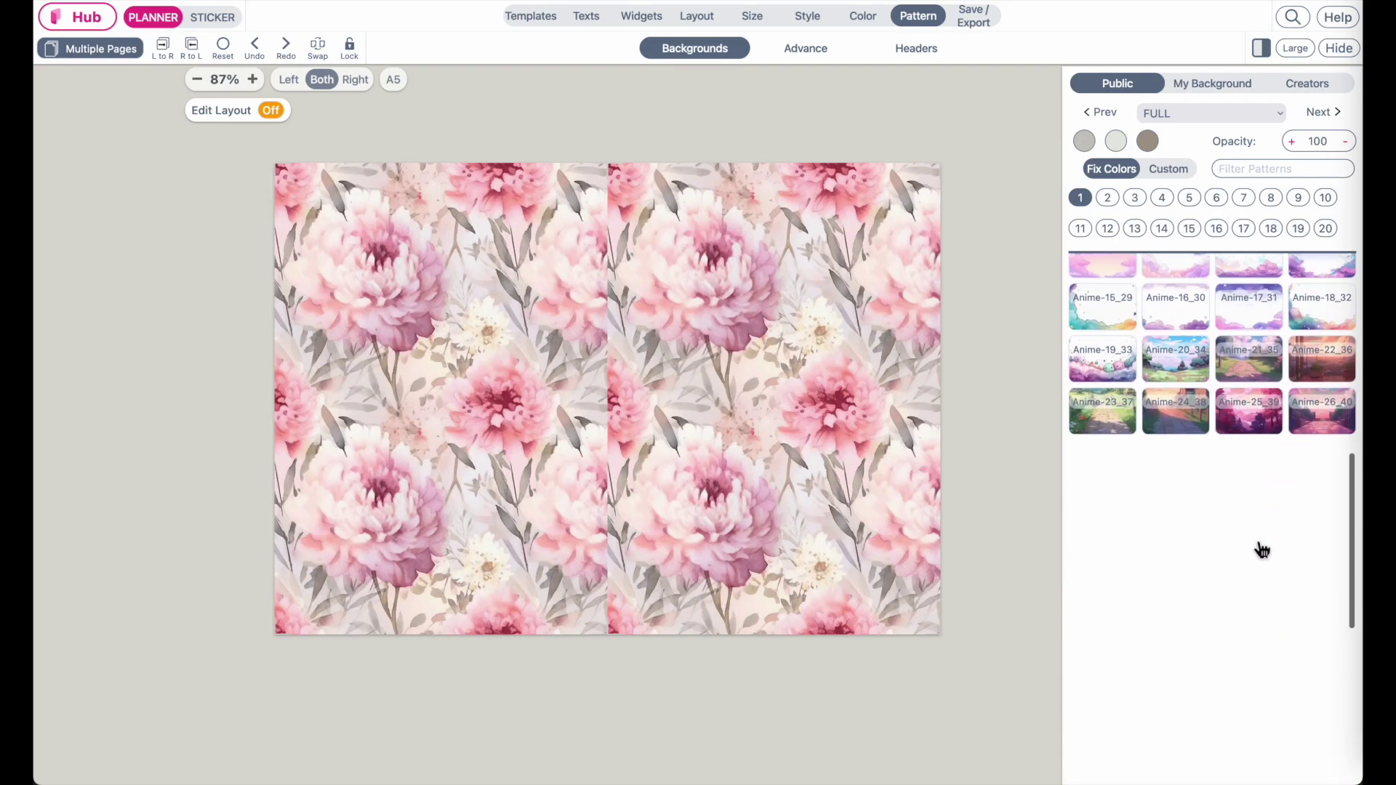
scroll(1262, 551, down, 2)
click(1186, 601)
click(1255, 646)
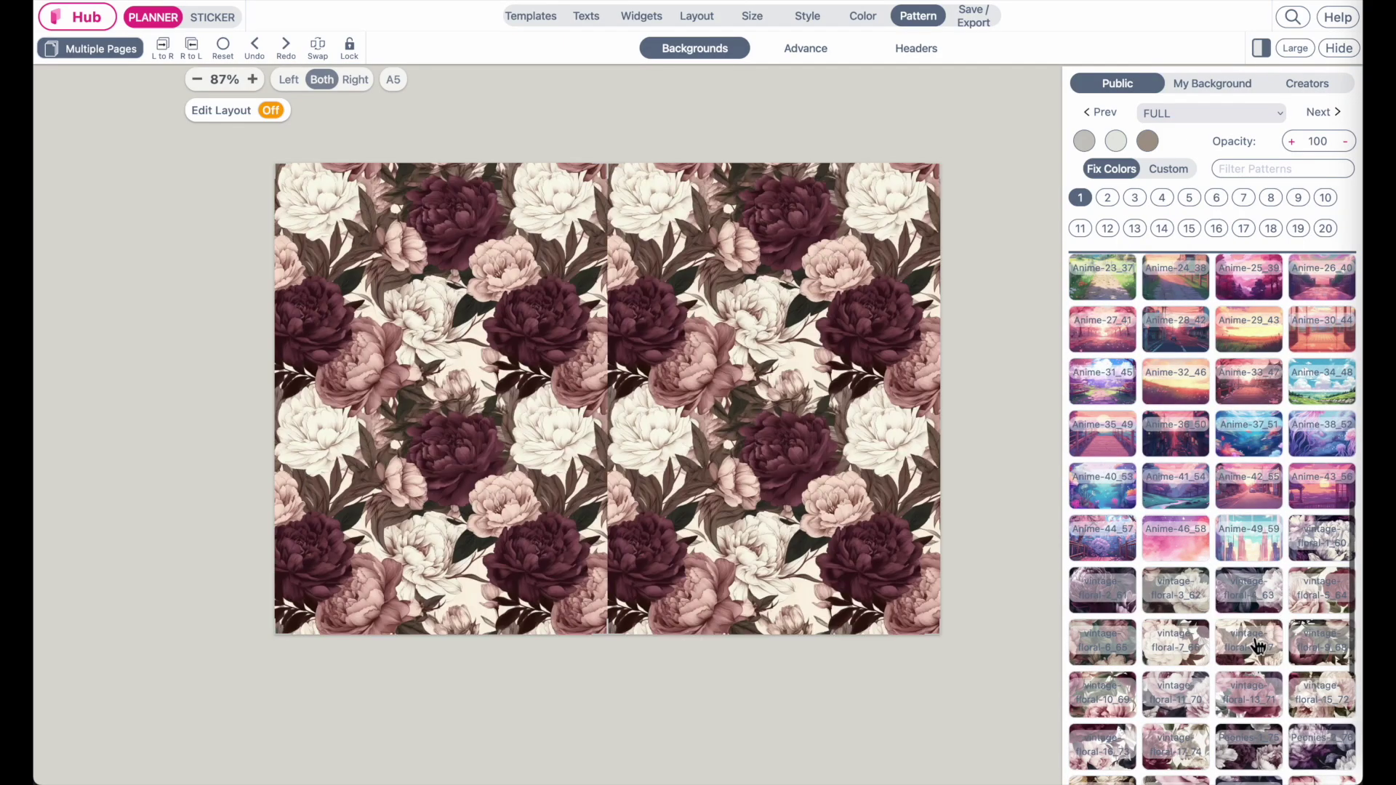
Step: Switch to the custom-color background patterns and apply a ValentinesHeart pattern with small white hearts on gray to both pages
click(1190, 175)
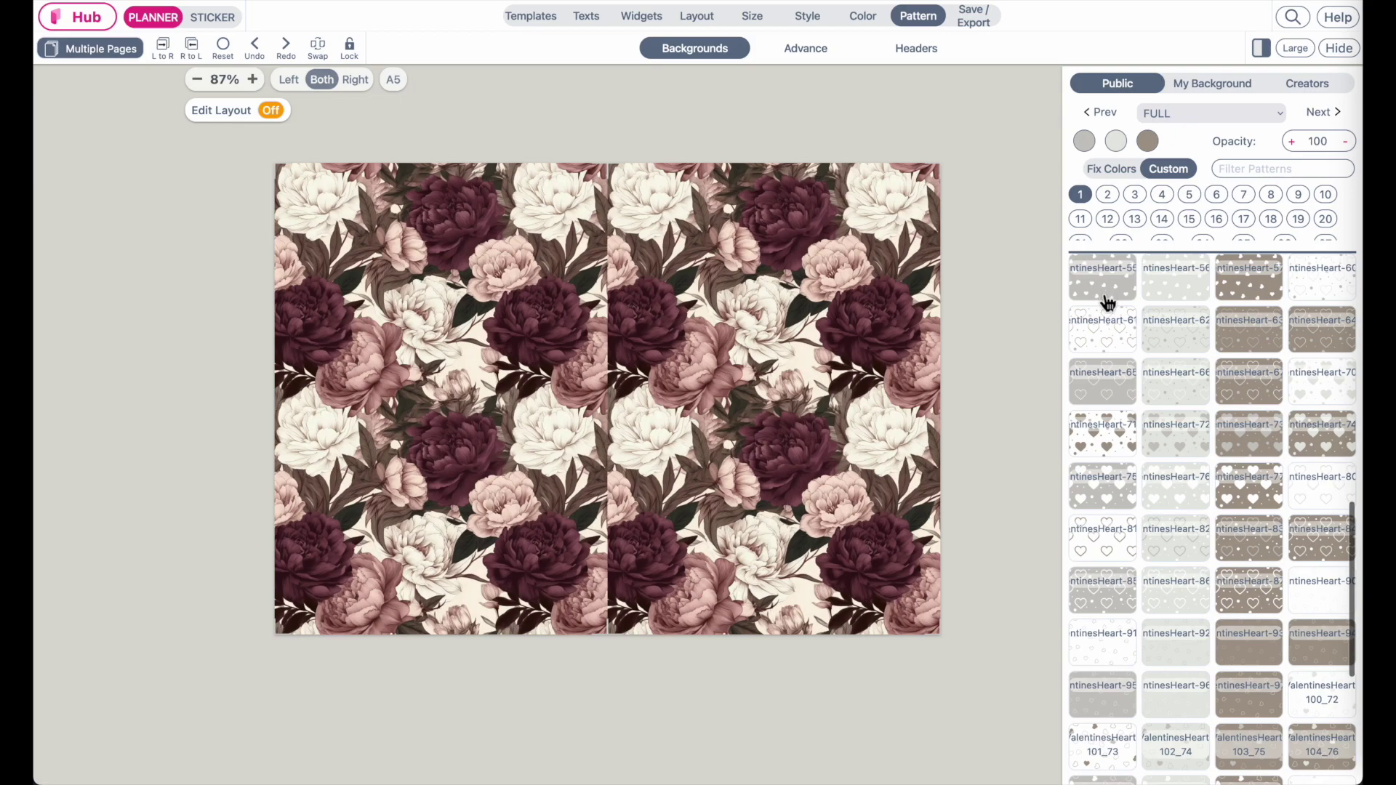
click(1107, 303)
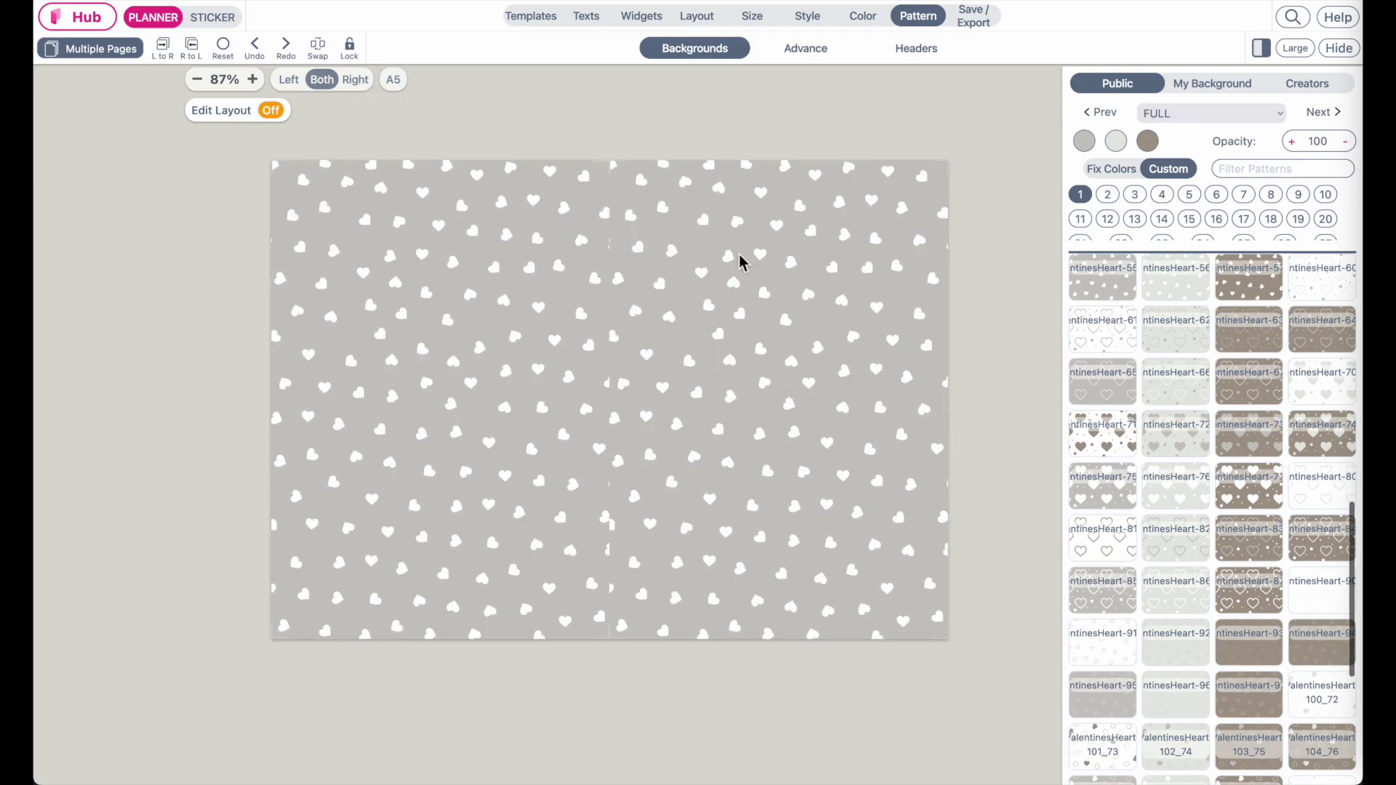
scroll(739, 259, up, 5)
scroll(557, 404, down, 4)
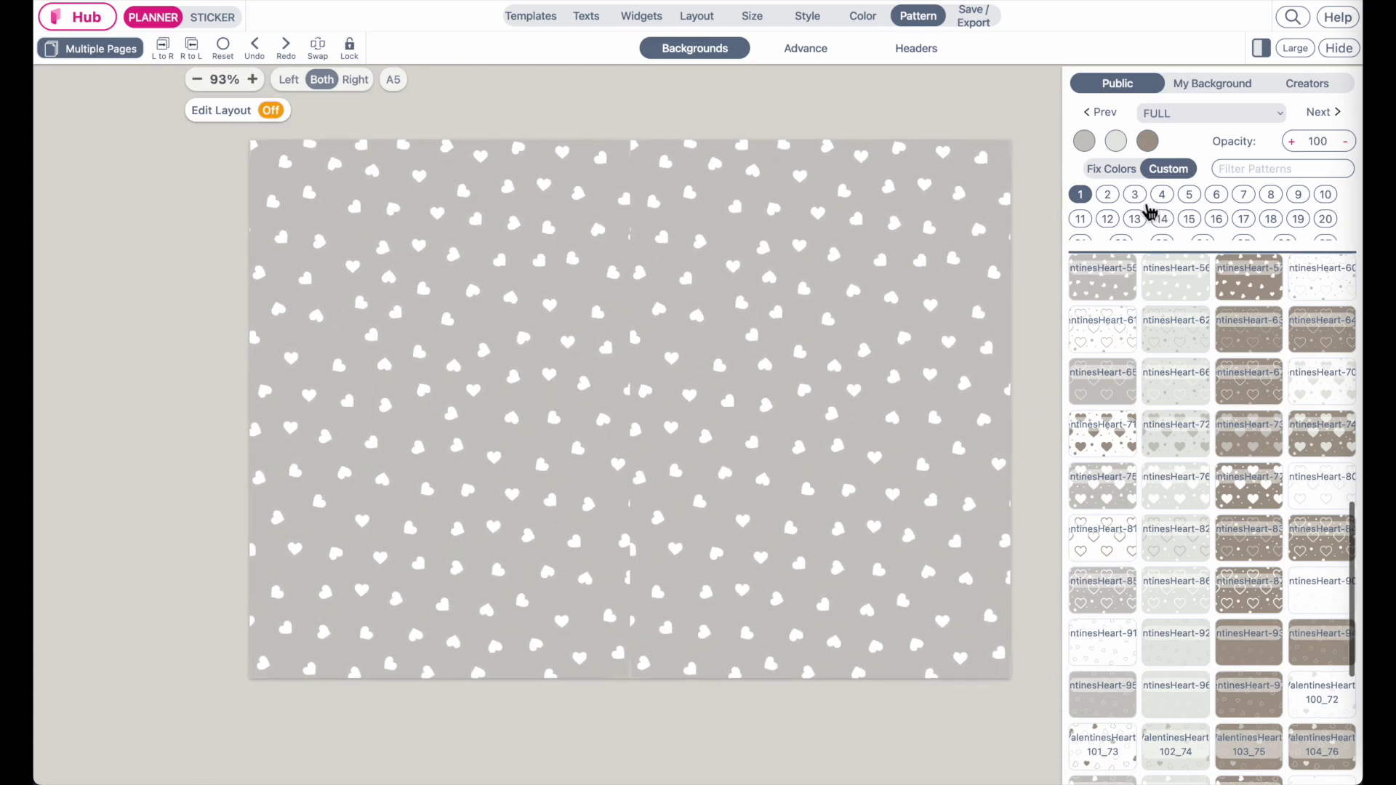
Step: Find floral color palettes and apply the pink rose palette's dusty pink, pale pink and green combination to the design
click(876, 22)
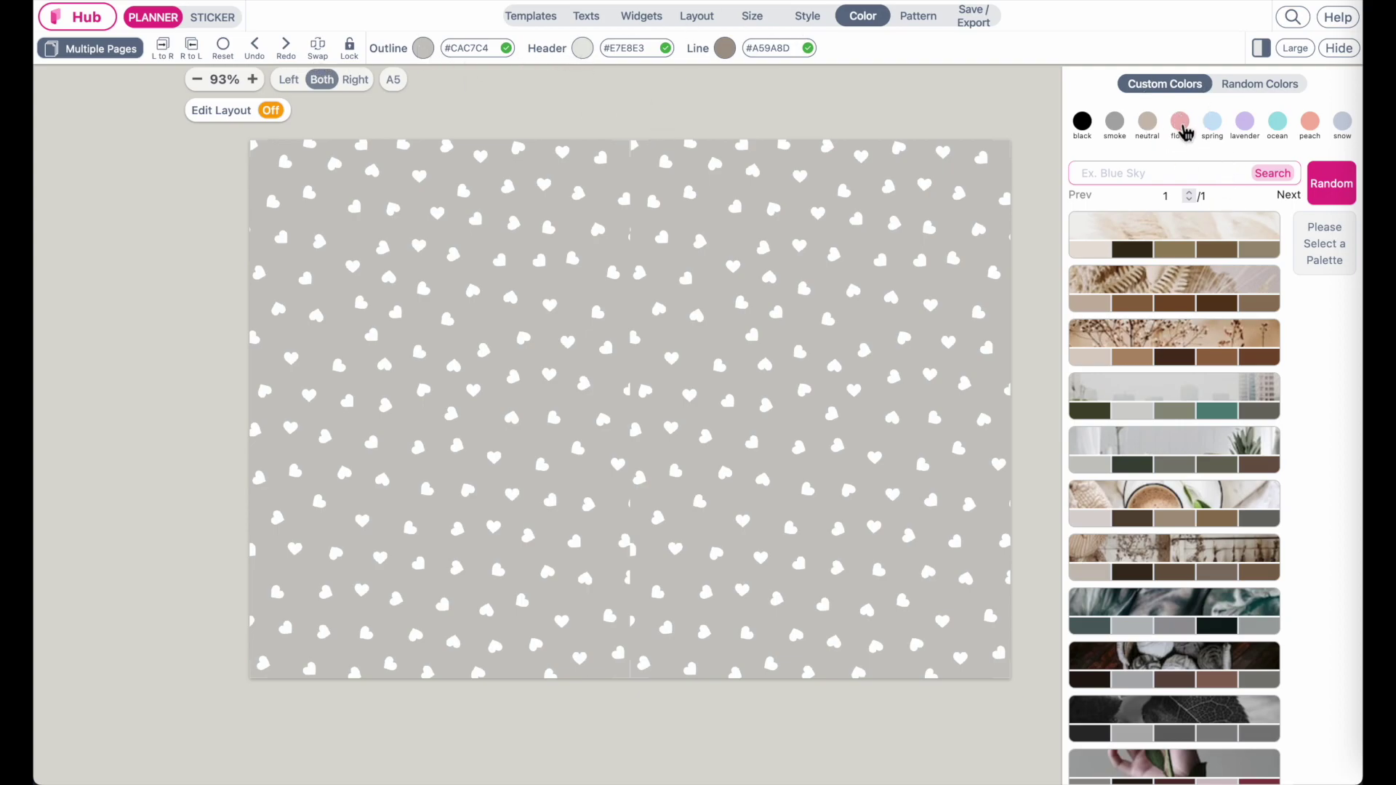
click(1181, 122)
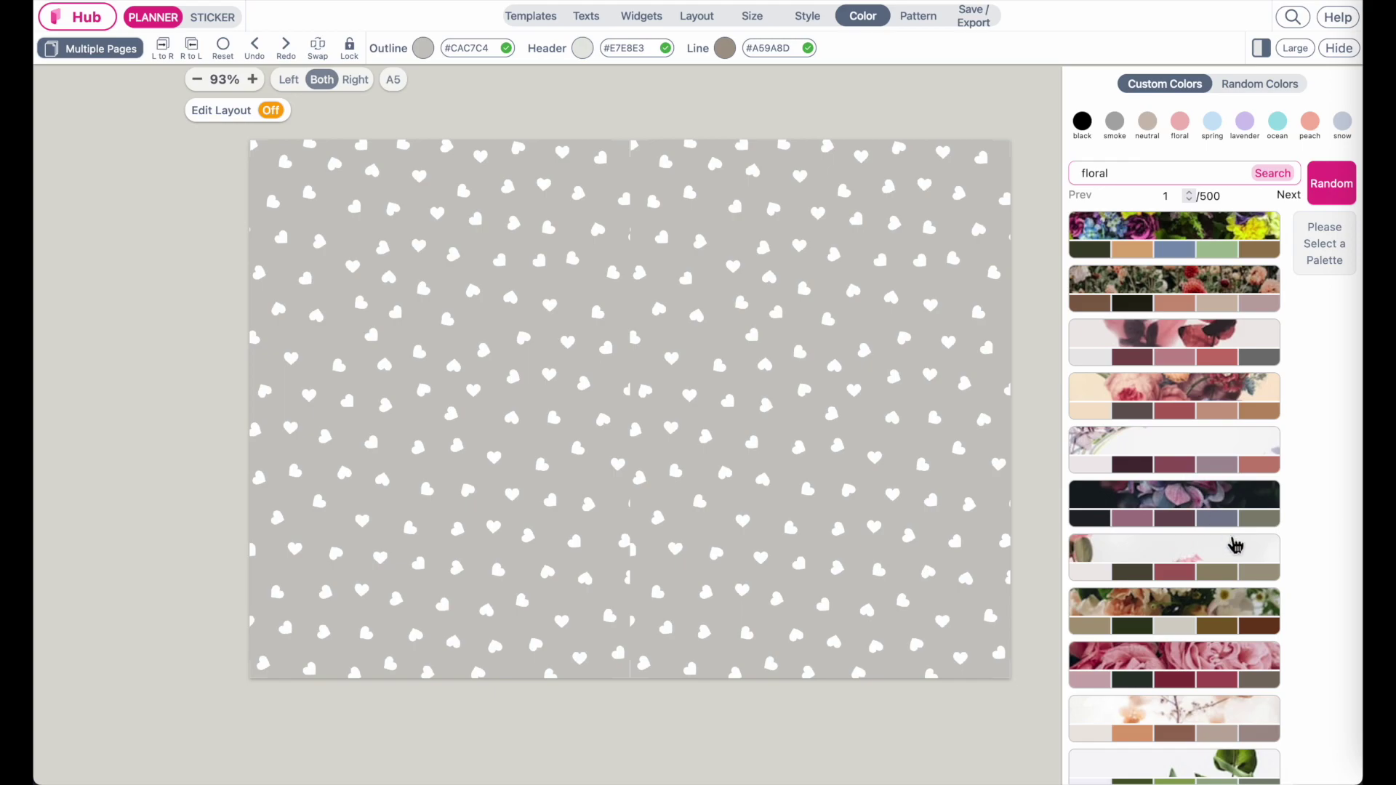
scroll(1236, 545, down, 2)
click(1235, 547)
click(1327, 471)
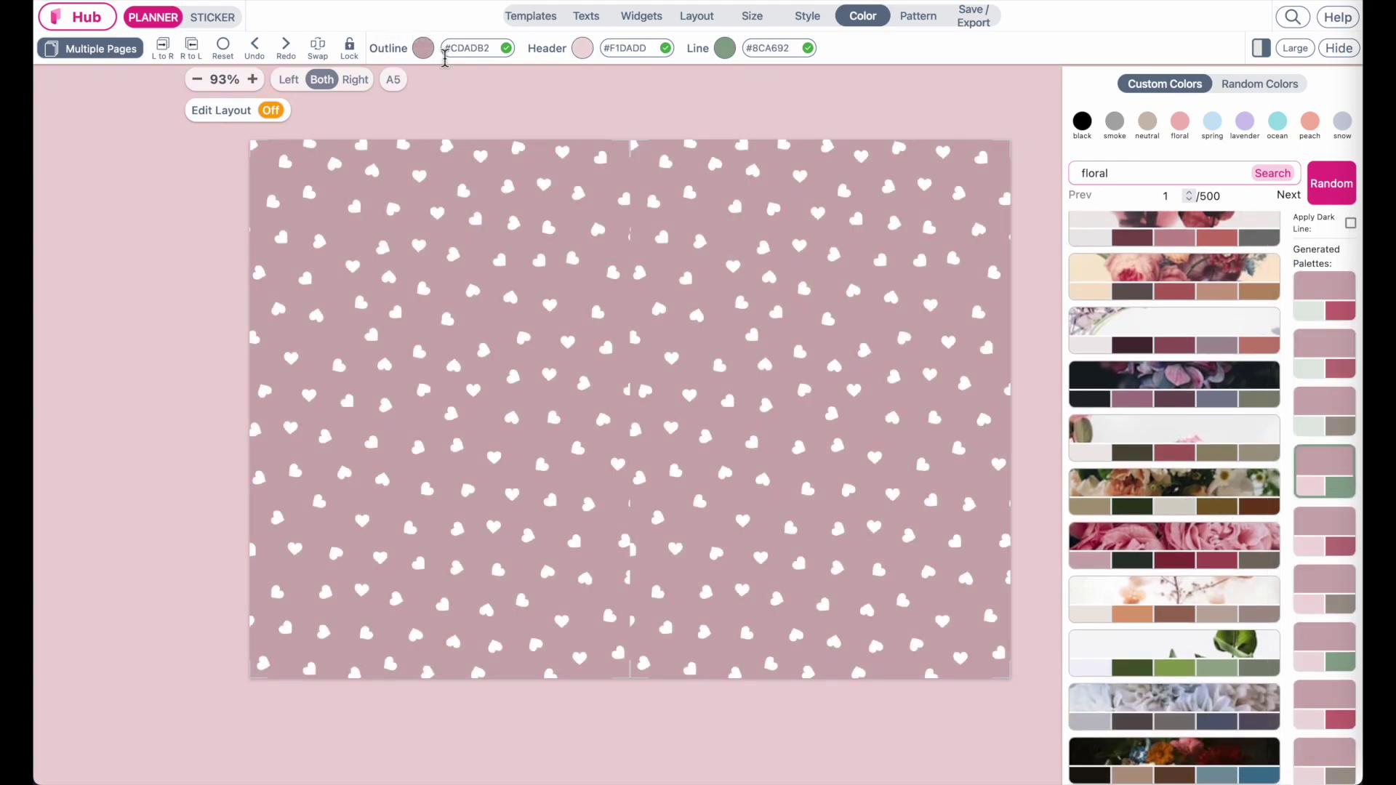
Step: Try Aqua and a pale lavender (#EAE9F7) as the outline color
click(424, 48)
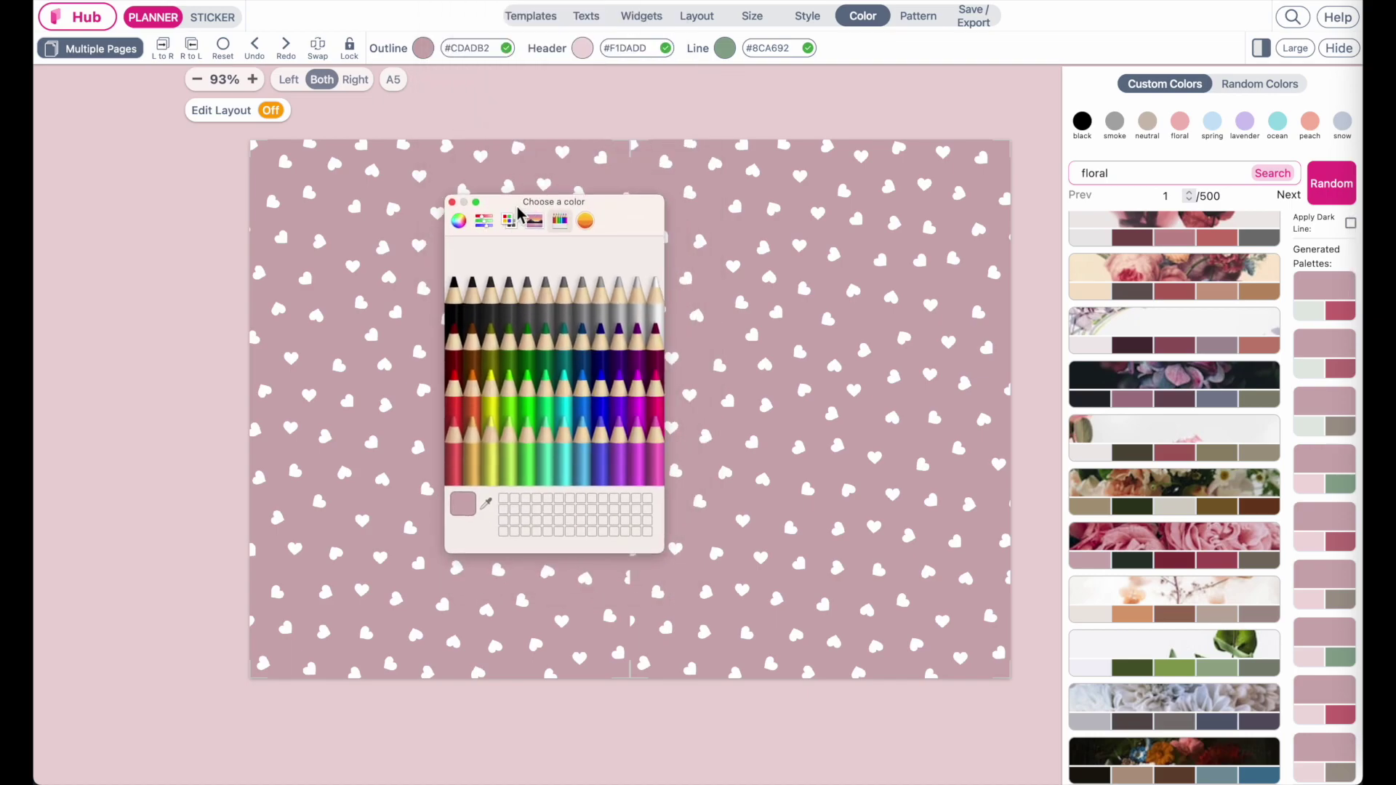
click(521, 416)
click(582, 408)
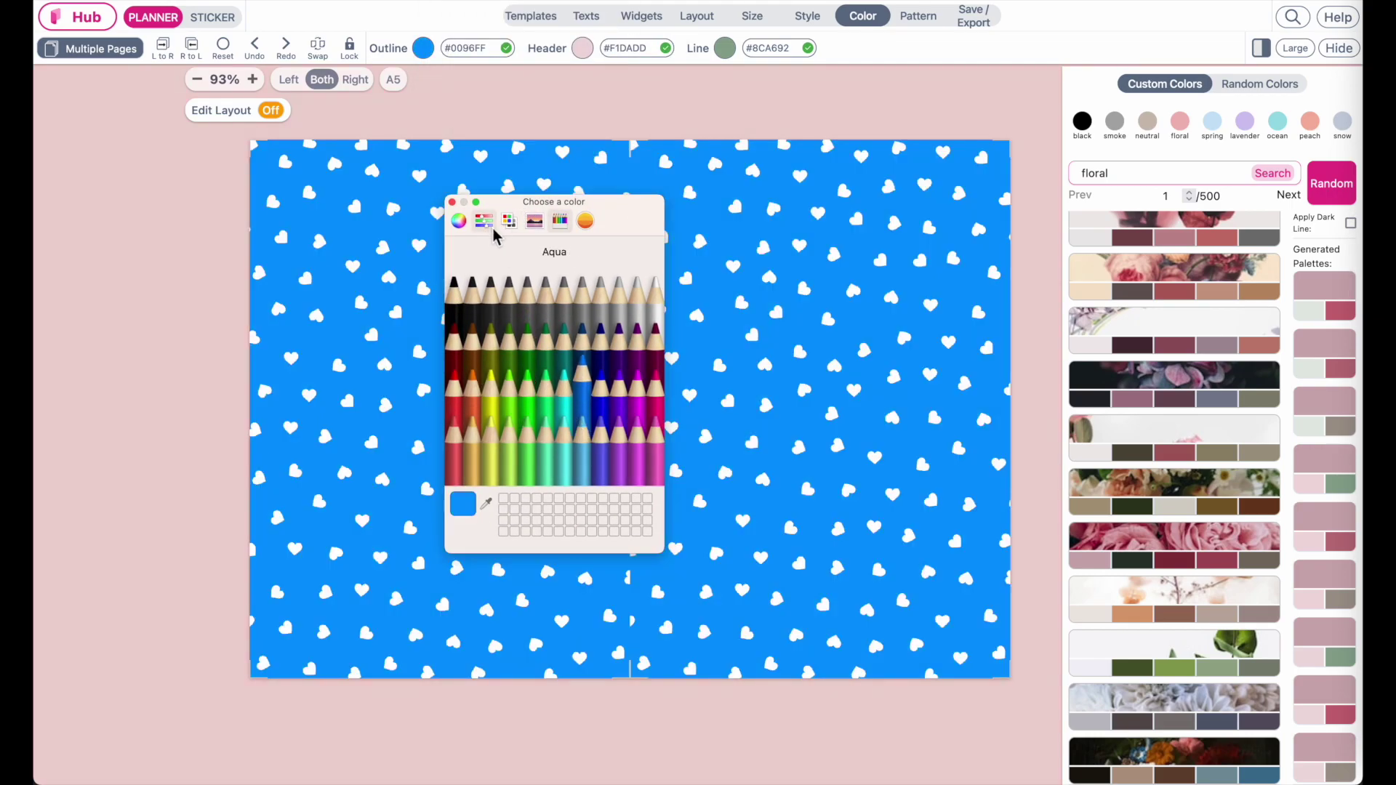
click(484, 220)
click(458, 221)
drag(572, 377, 552, 355)
drag(615, 221, 650, 195)
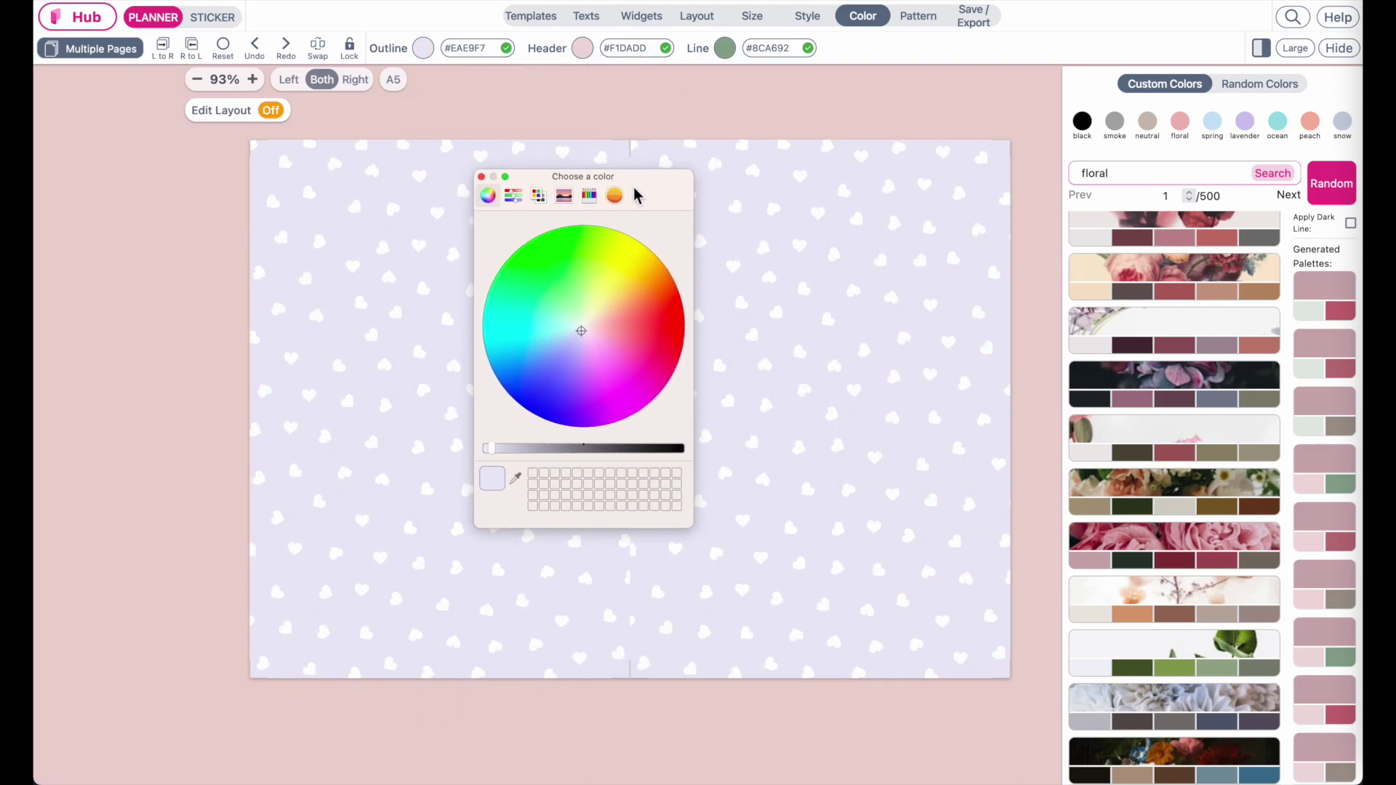
Step: Set the outline color to the pale blue #DFE4F7 using the color wheel and close the color picker
click(589, 195)
mouse_move(660, 194)
mouse_down()
mouse_move(685, 299)
mouse_move(672, 237)
mouse_up()
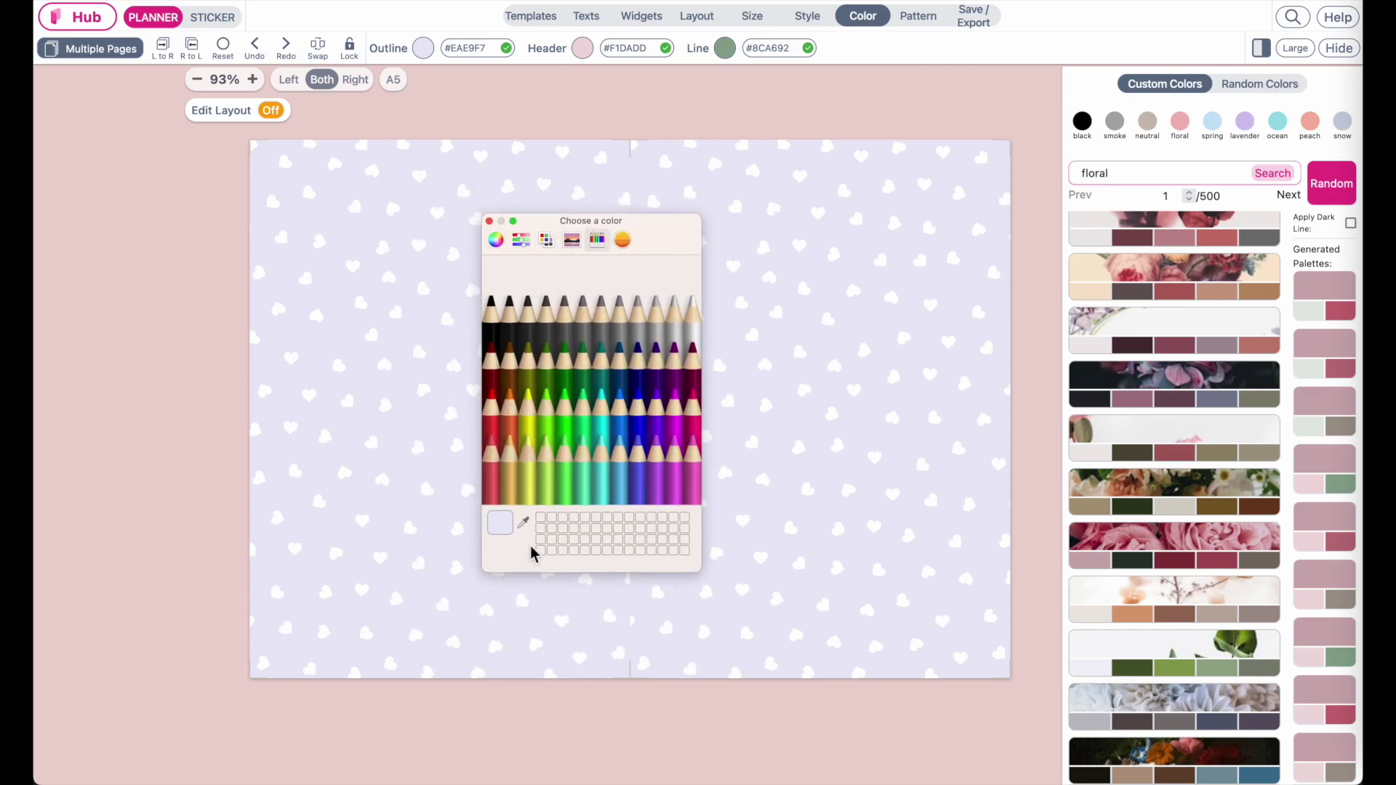
drag(661, 237, 647, 193)
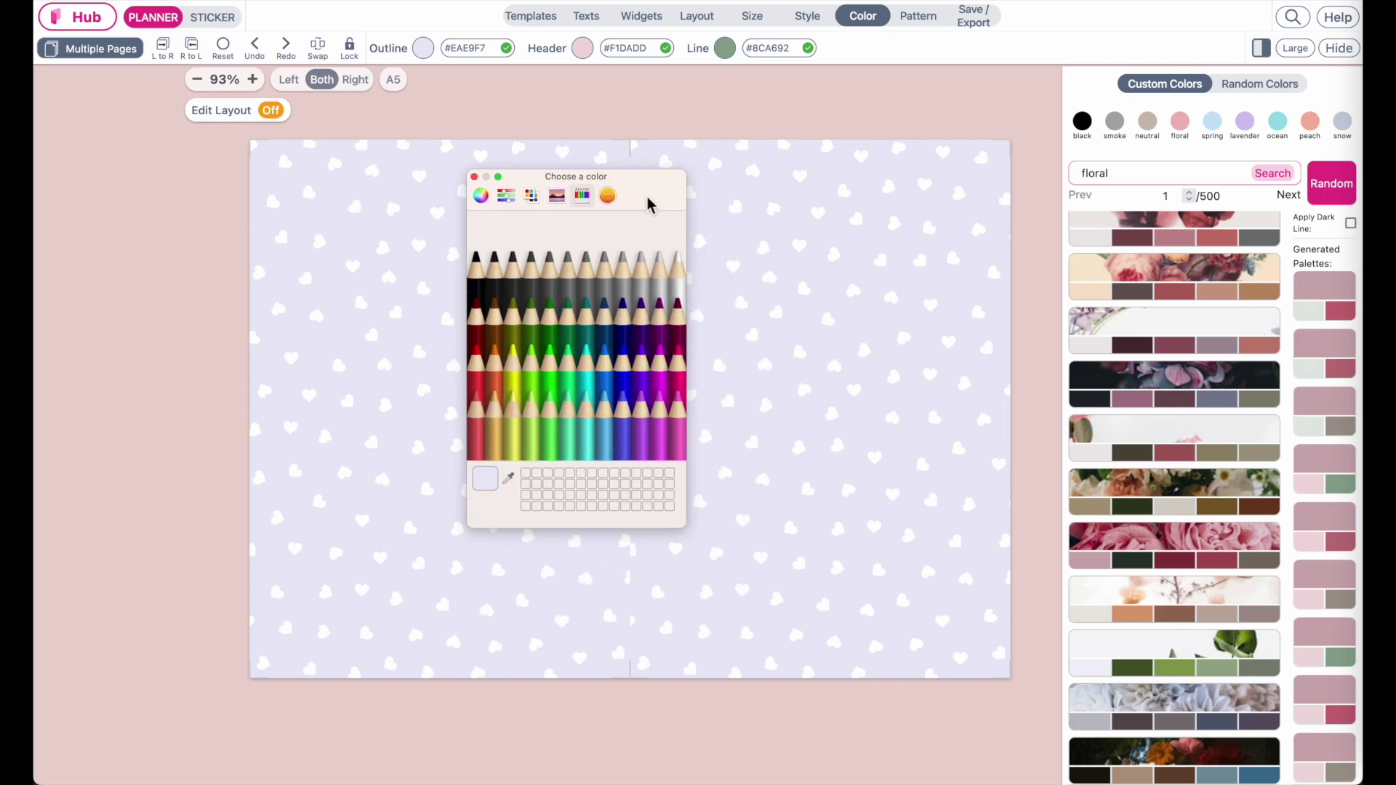
click(481, 194)
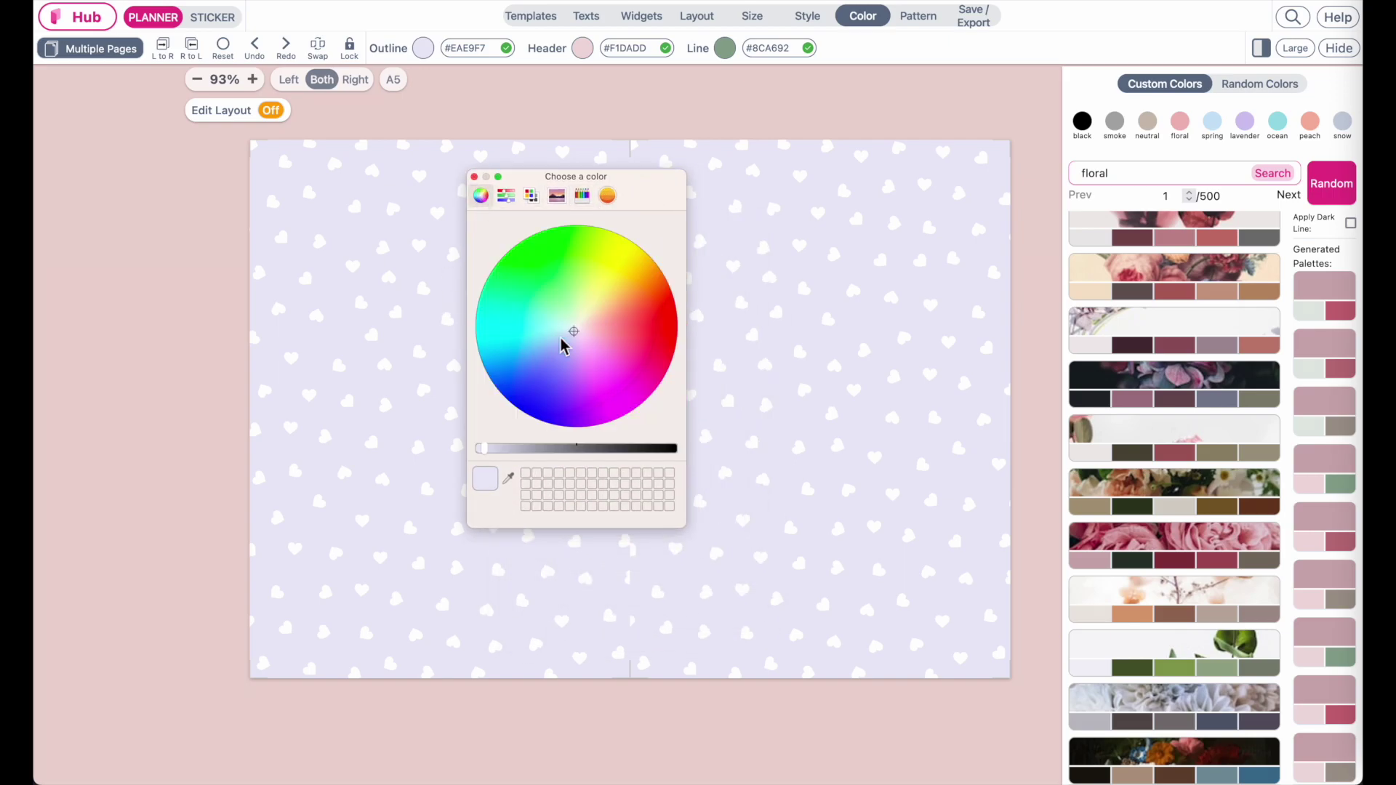
click(571, 335)
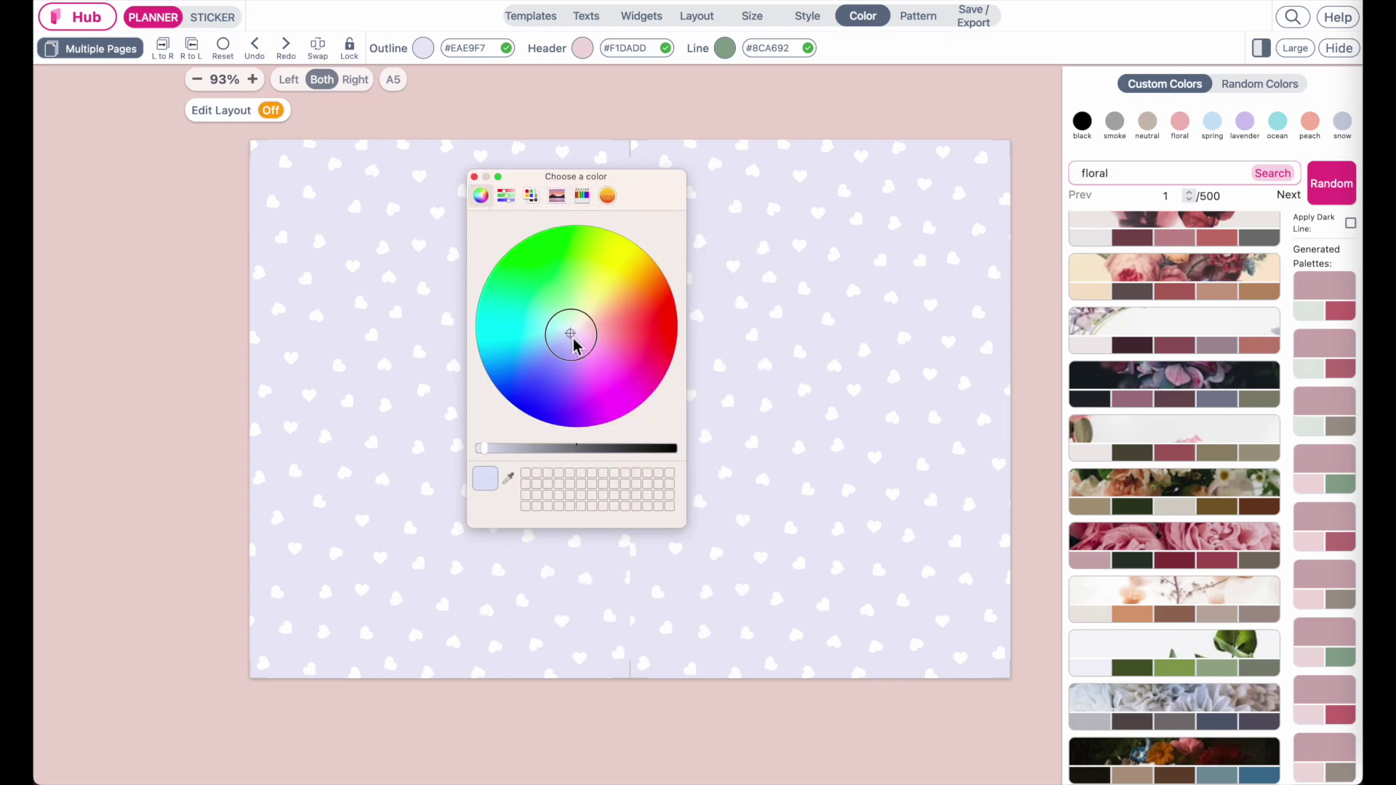
click(474, 178)
Step: Try the small outlined-heart pattern and the bold black hand-drawn heart pattern on both pages
click(921, 26)
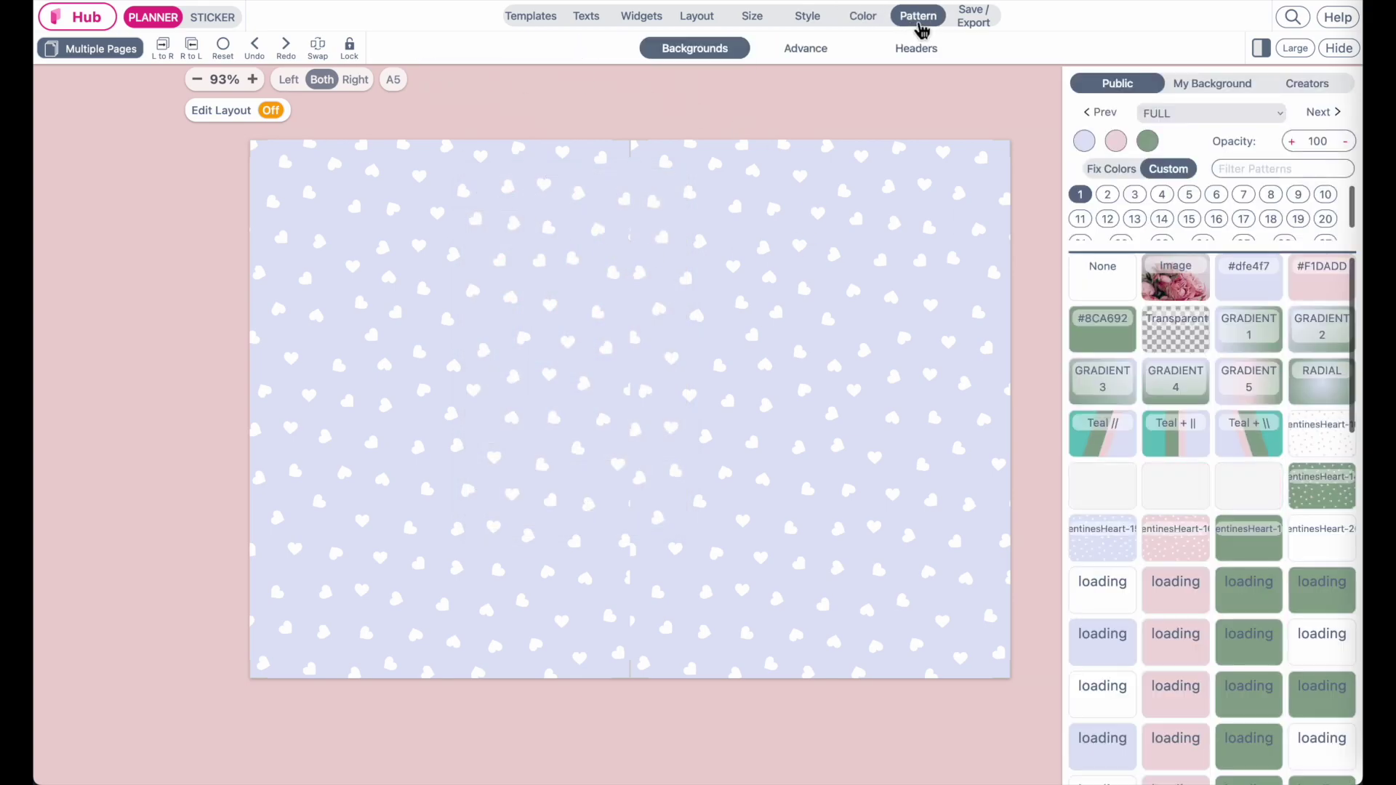
scroll(1234, 563, down, 6)
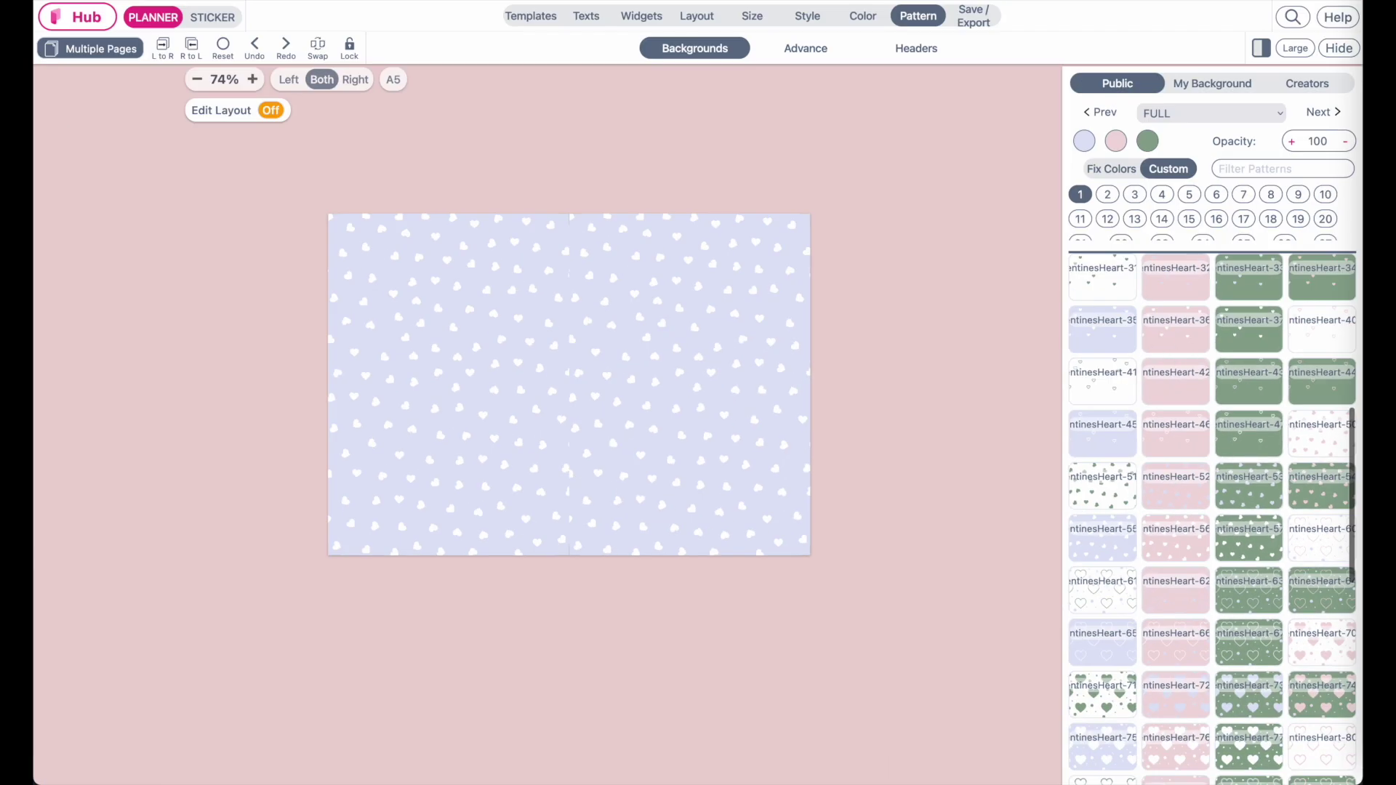
click(864, 16)
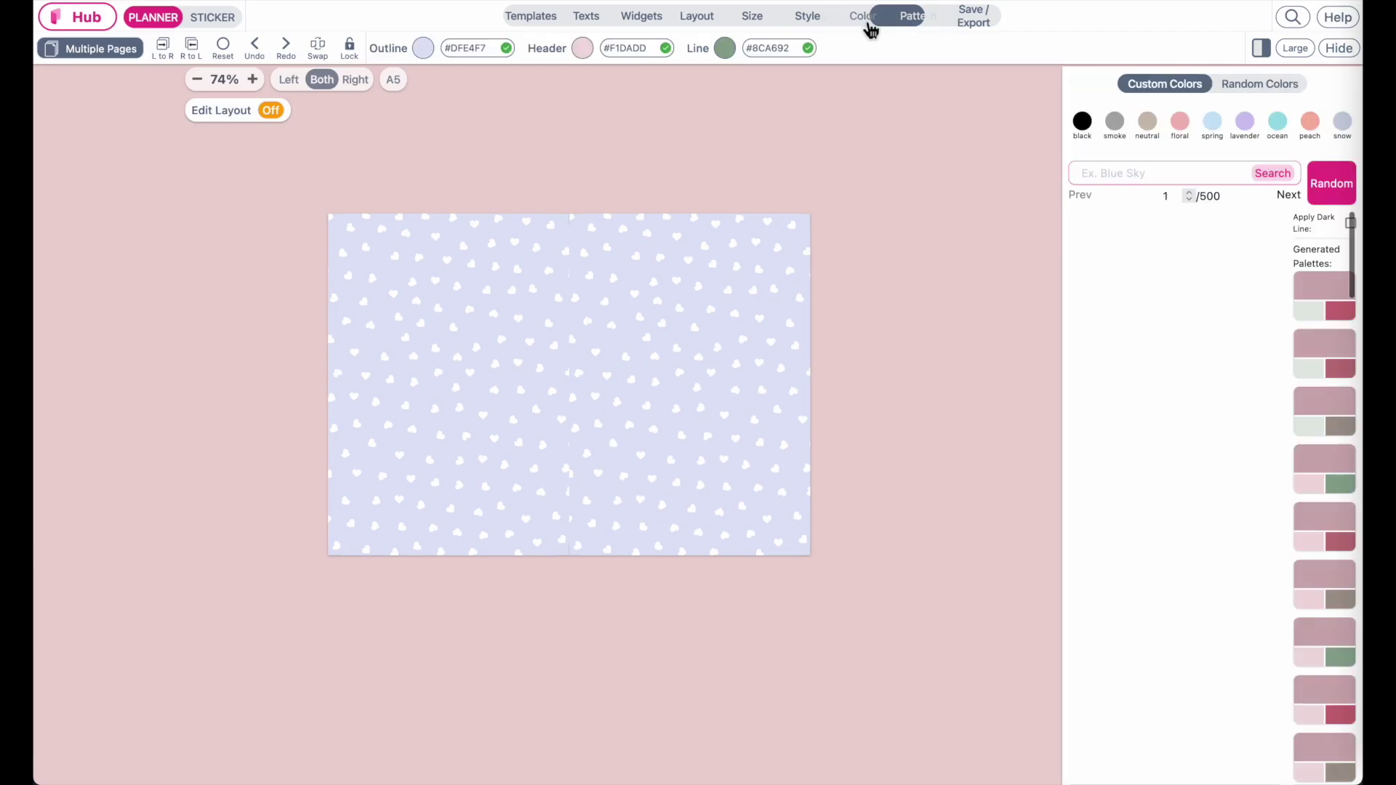
click(918, 15)
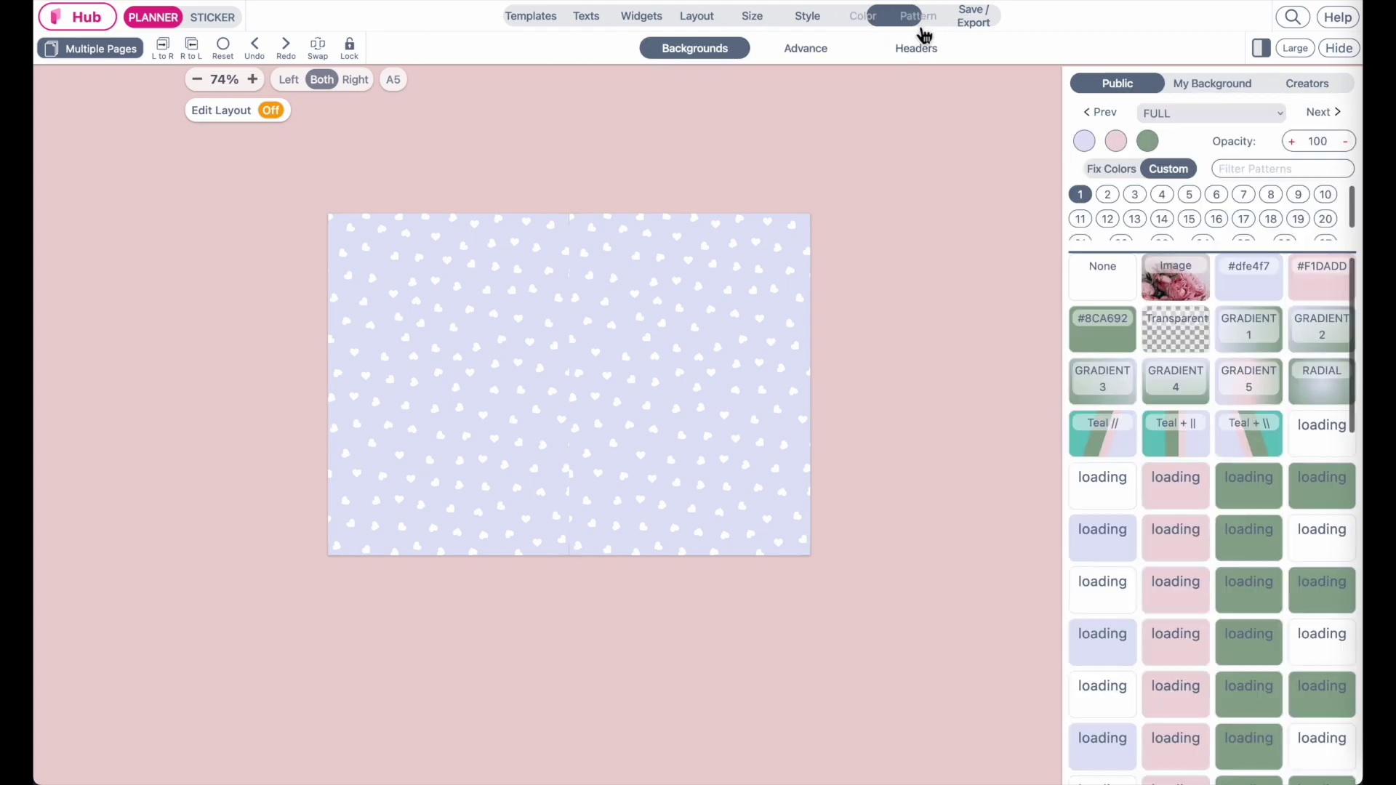
click(1123, 489)
scroll(1166, 608, down, 12)
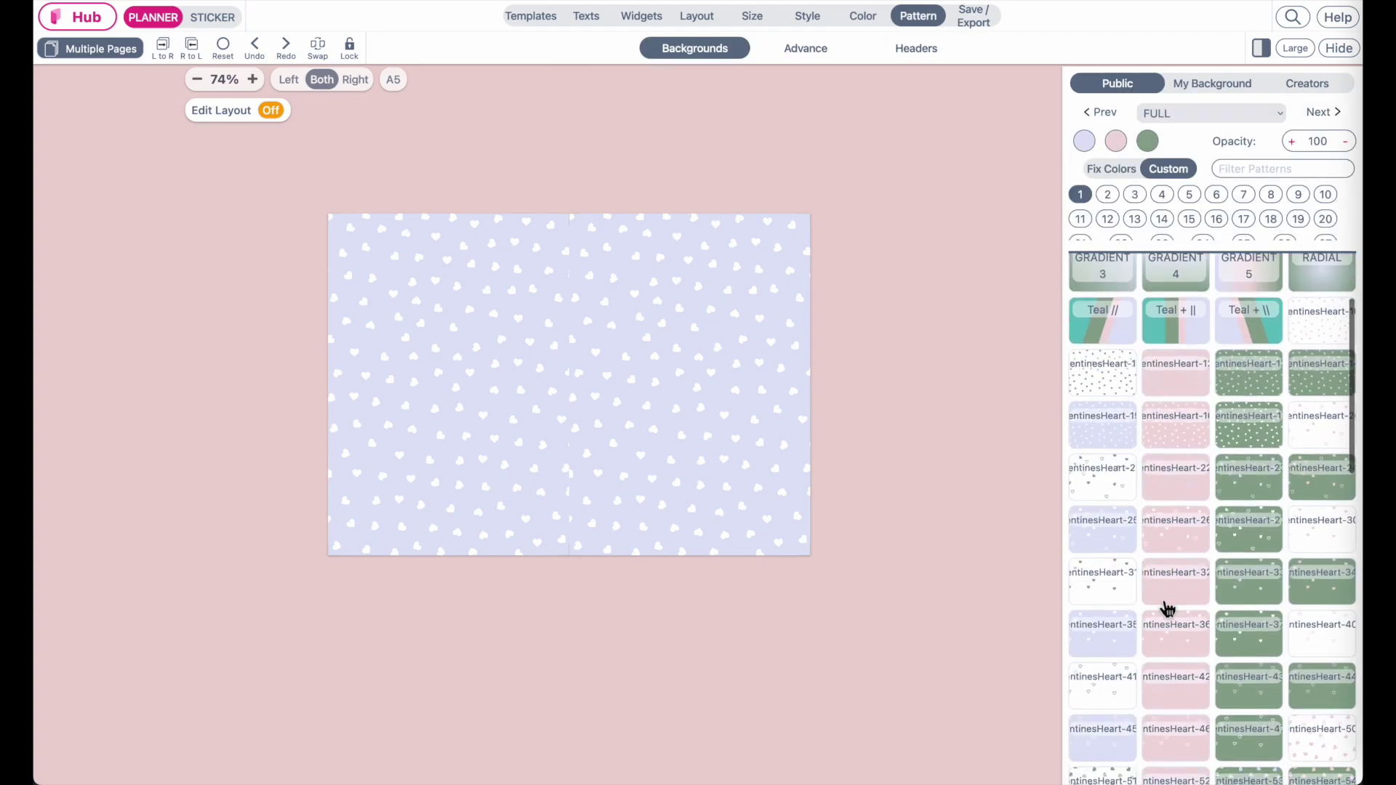
click(1101, 554)
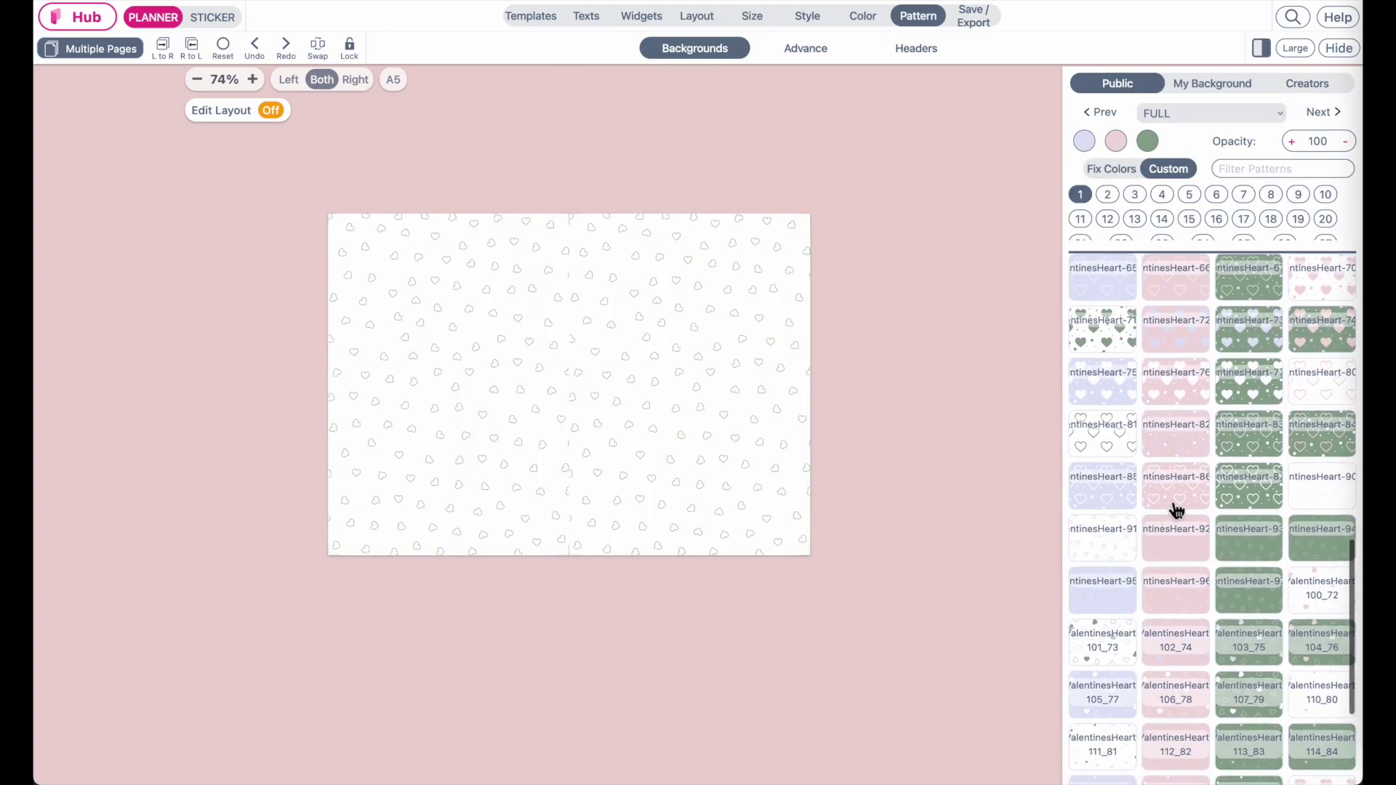
scroll(1204, 634, down, 3)
click(1297, 720)
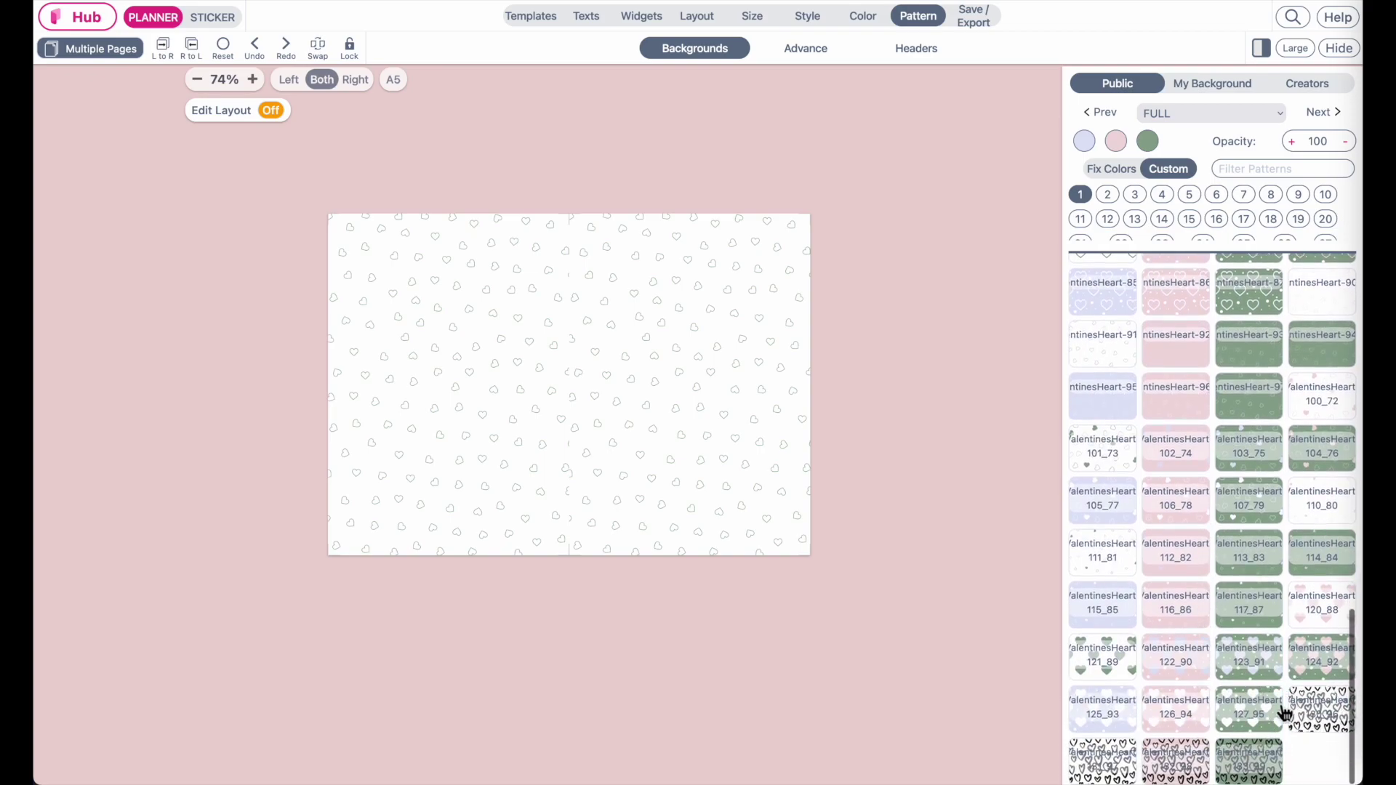
Step: Try page 2's basic-sketch-modern leopard patterns in brown on white, pink on green and white on pink
click(1110, 197)
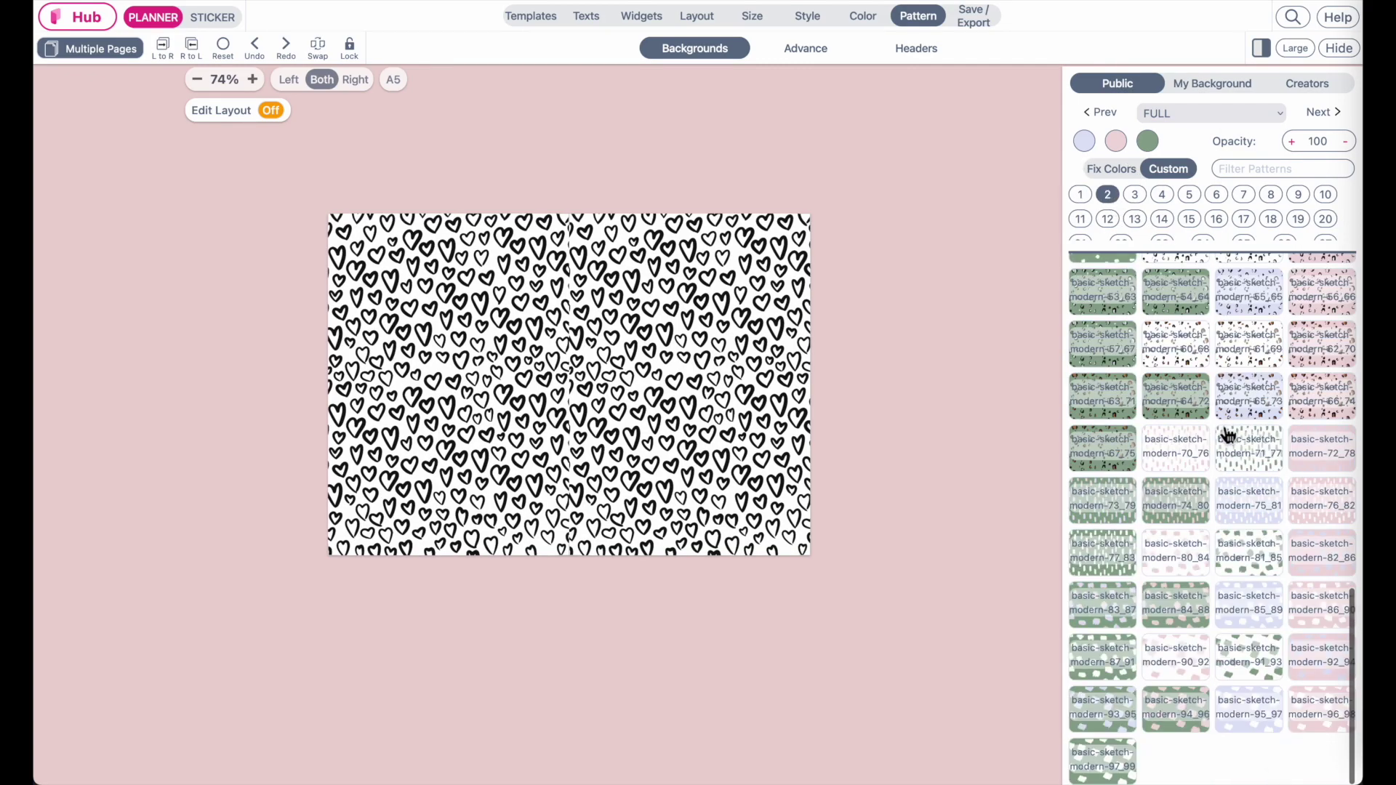
scroll(1229, 435, down, 1)
click(1194, 553)
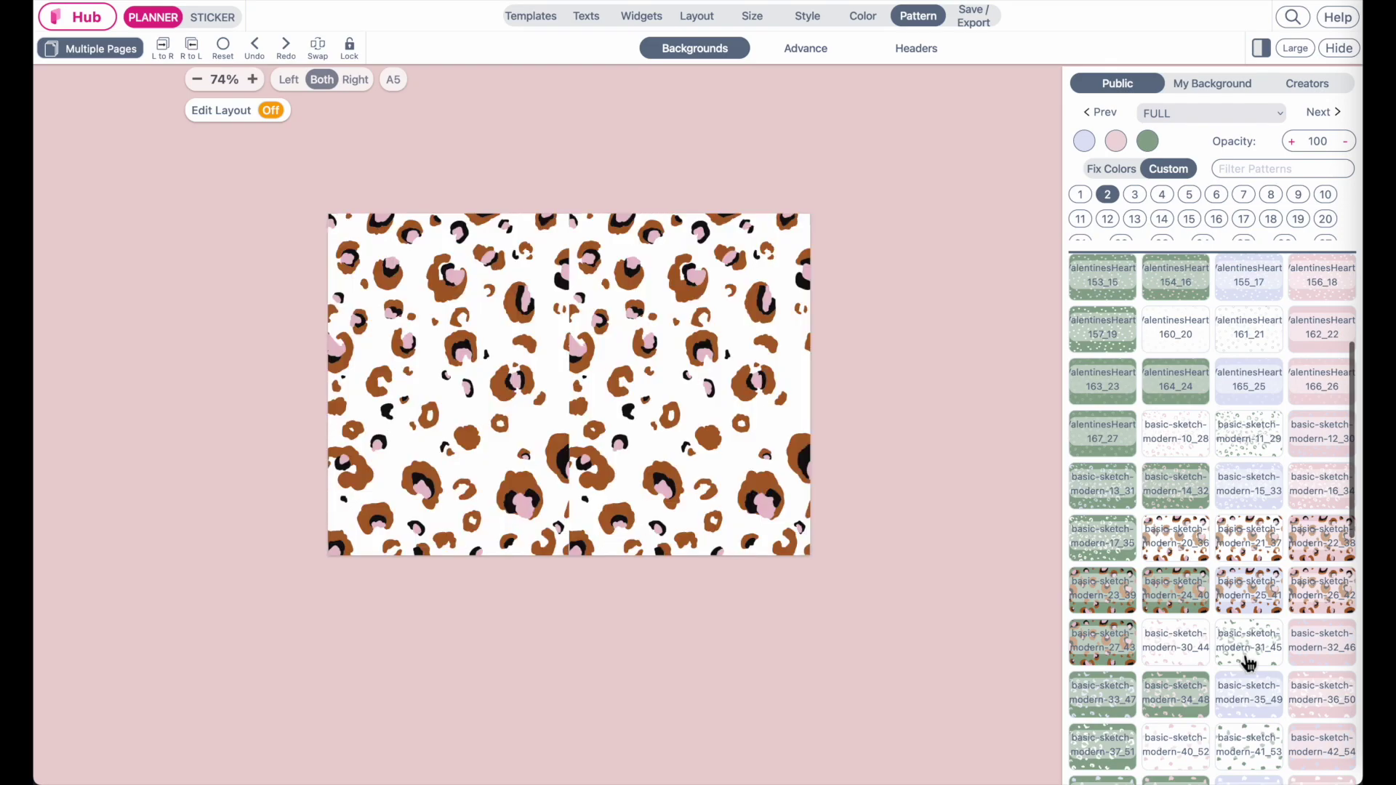
click(1193, 657)
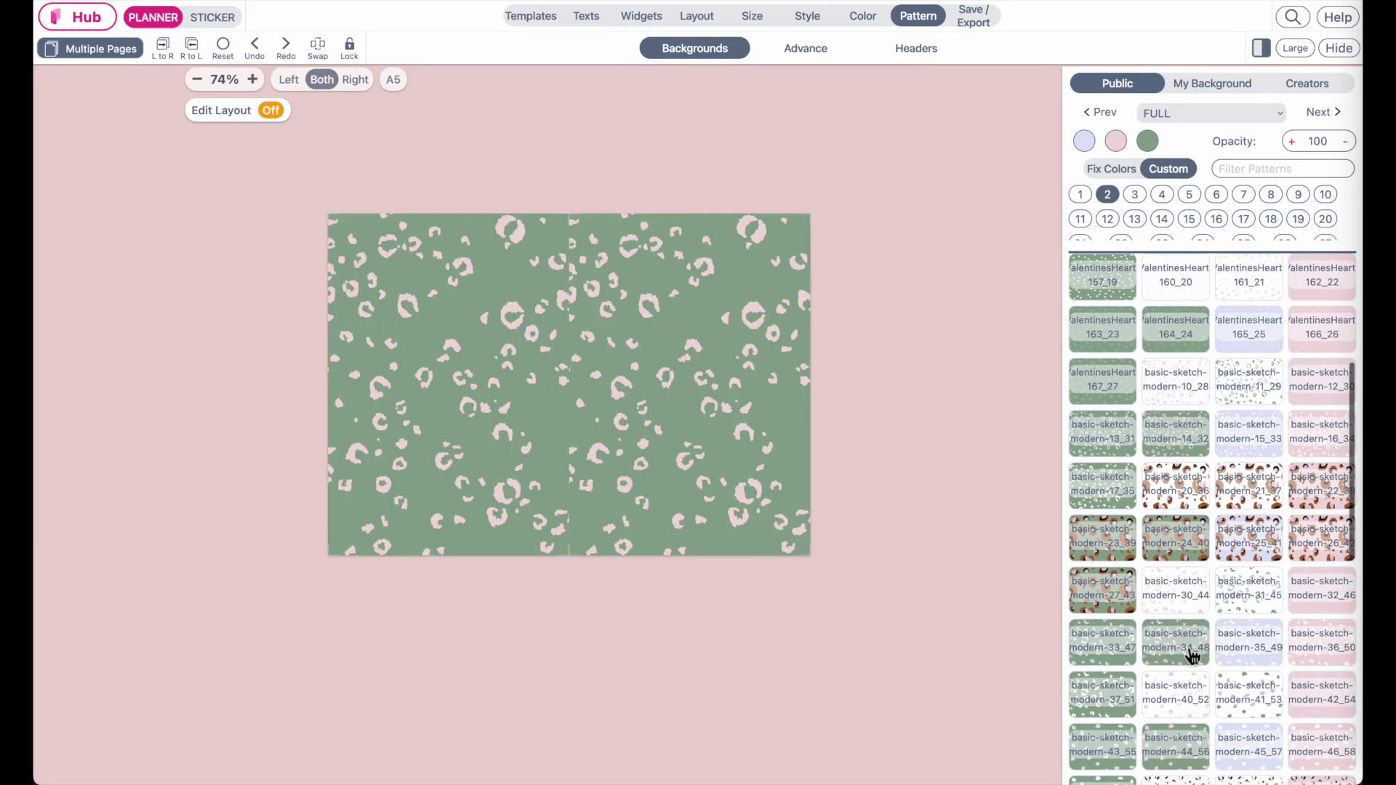
click(1269, 662)
Step: Try page 4's basic-sketch-modern patterns: large white dots on green, white hearts on green, and green wavy stripes
click(1162, 195)
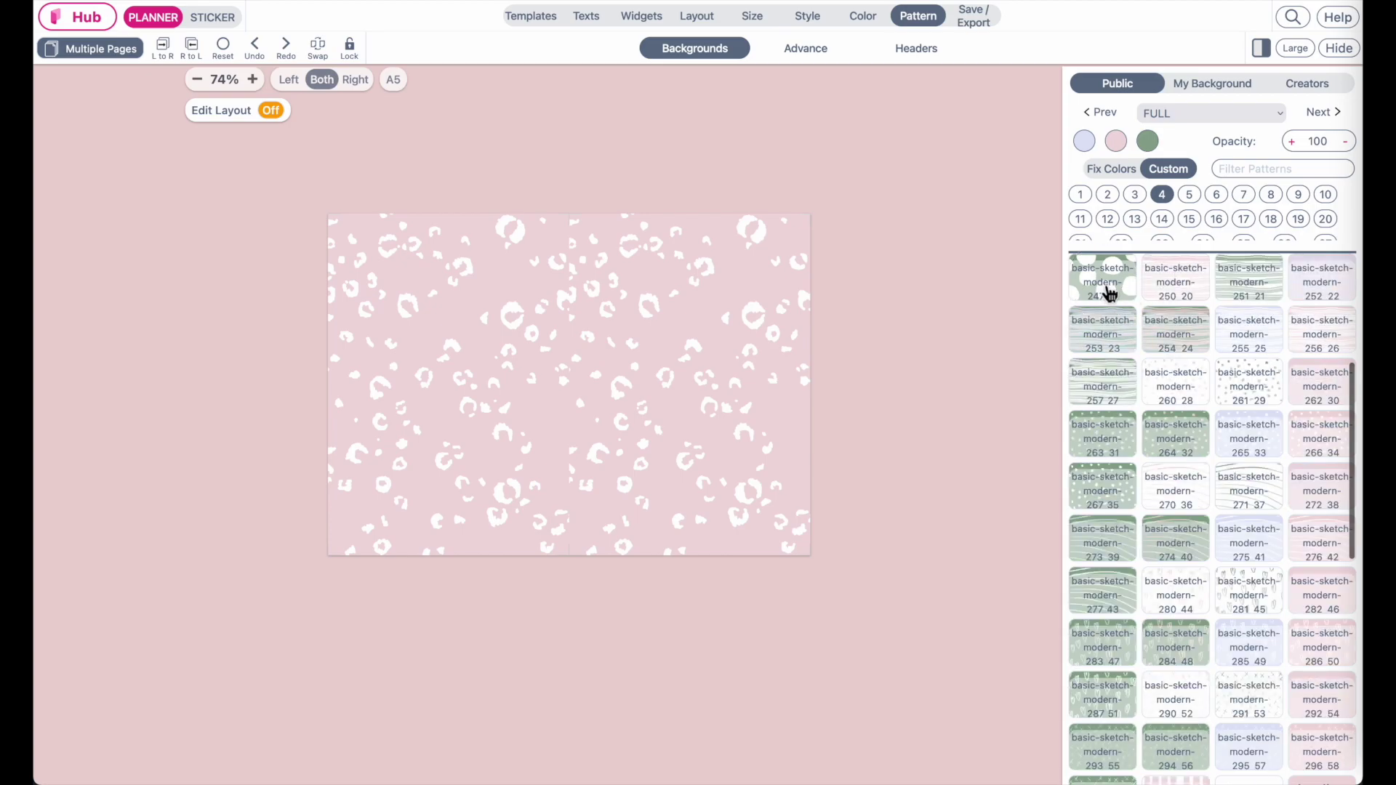
click(1106, 293)
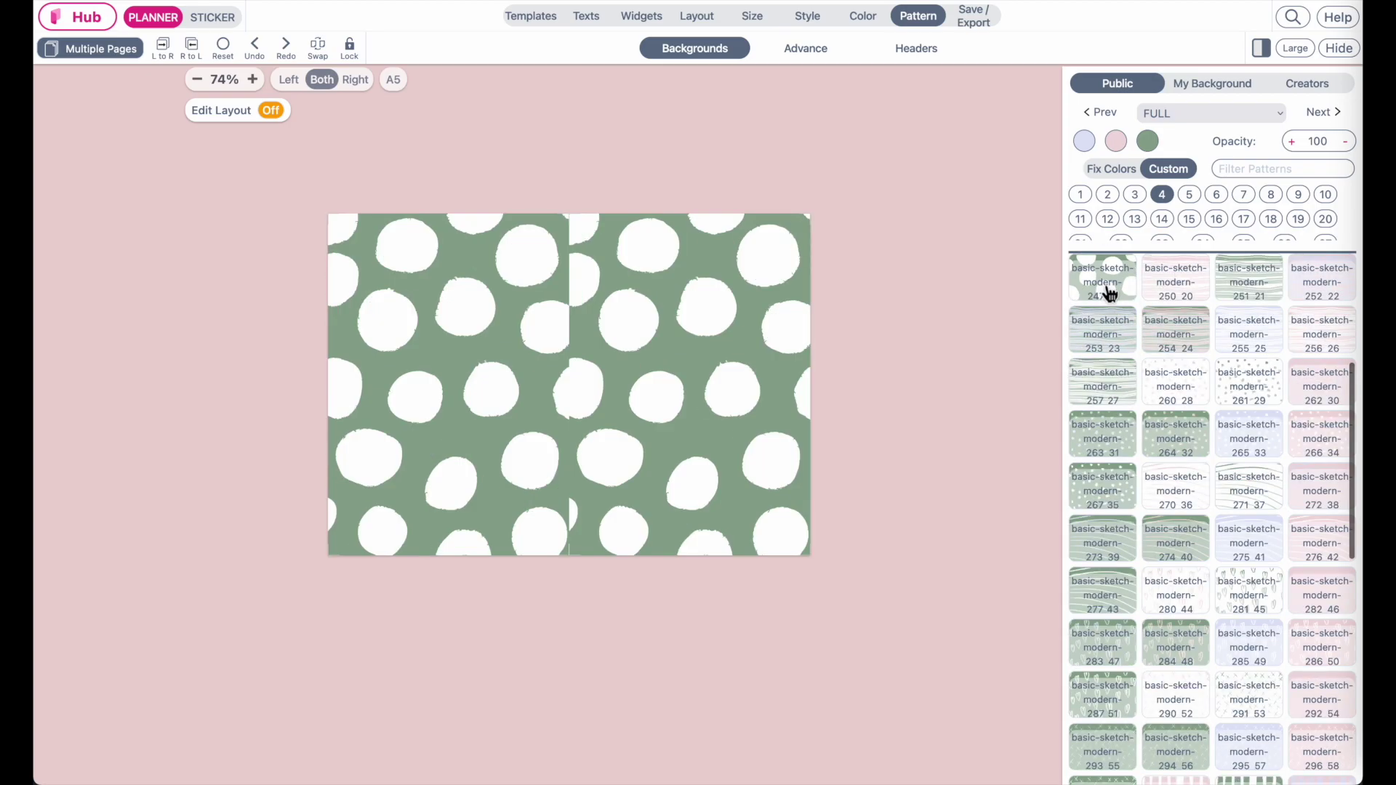
click(1222, 657)
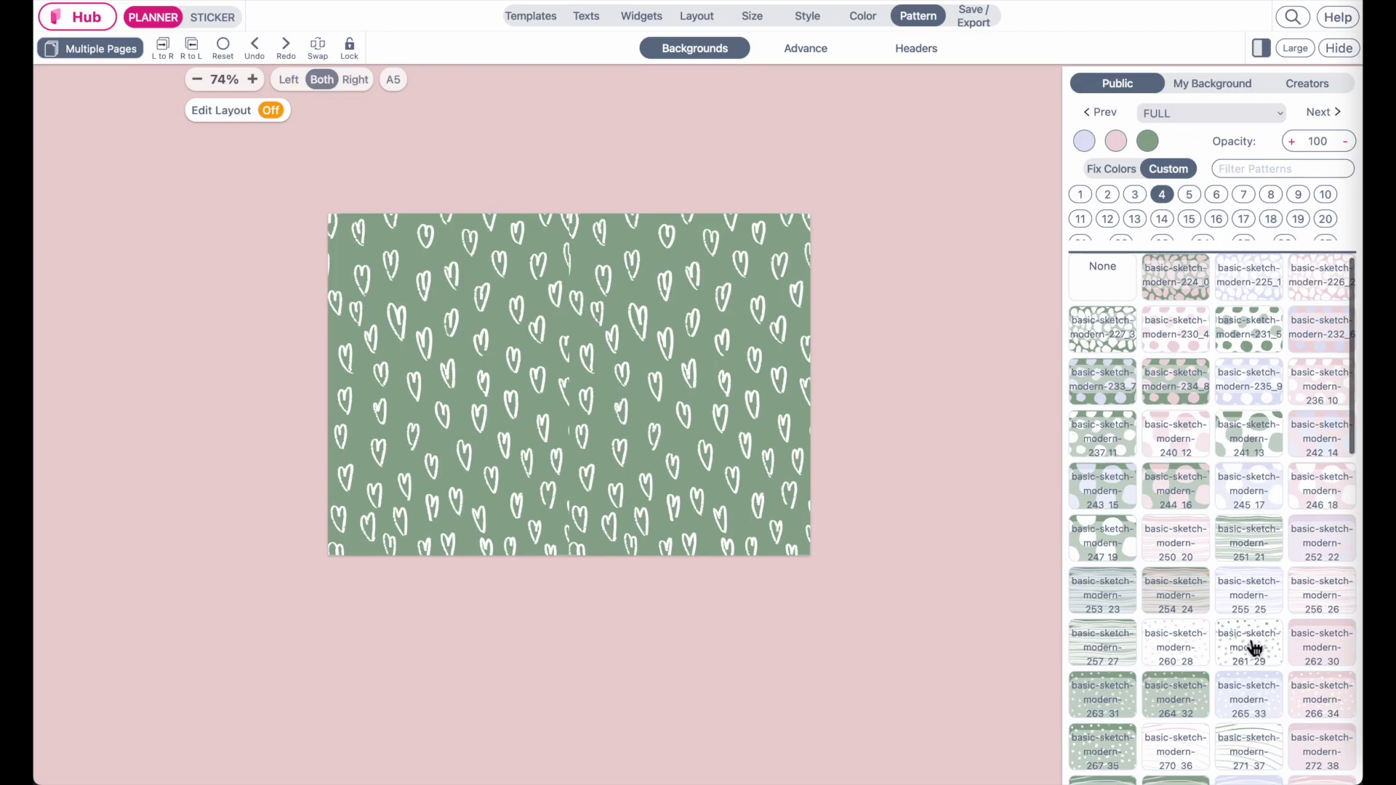
click(1250, 557)
click(1328, 495)
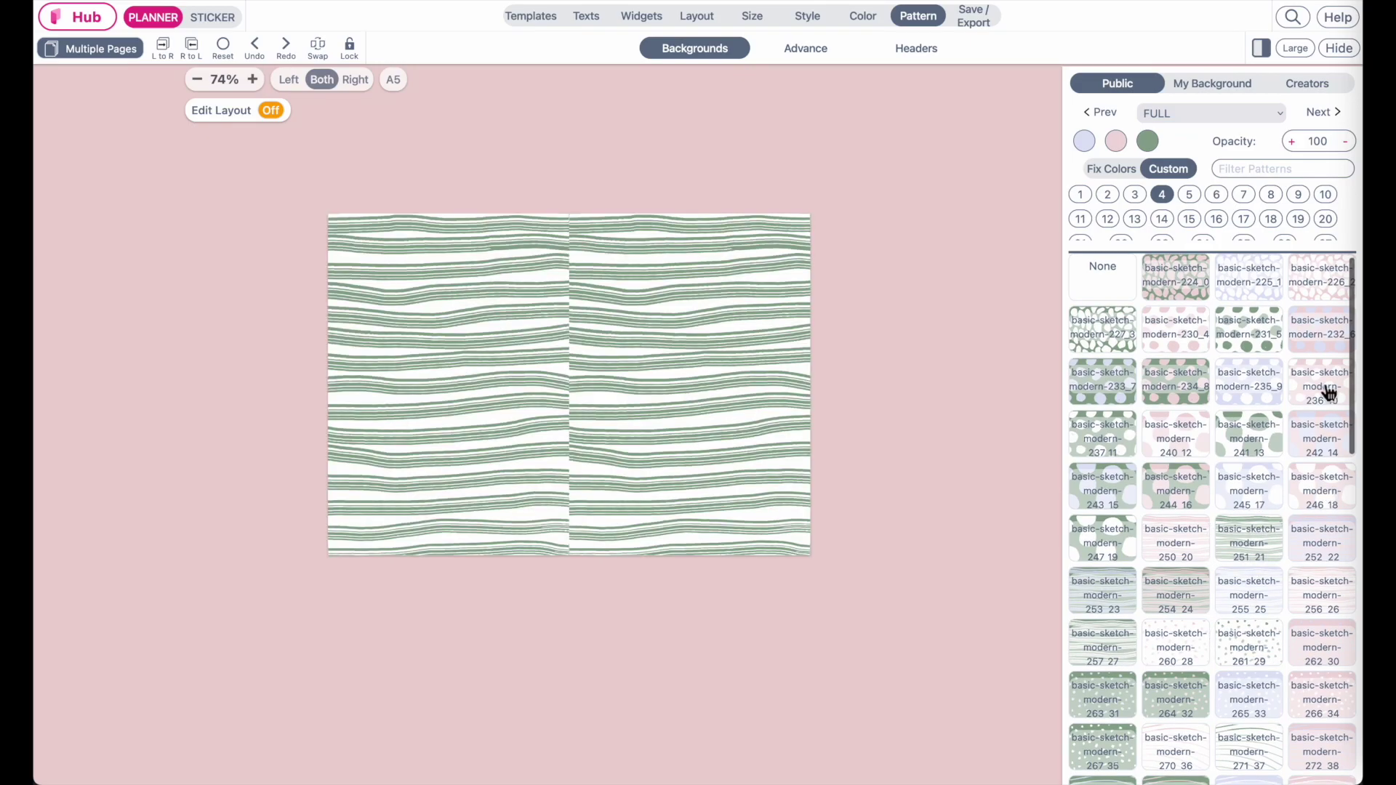
Step: Try the PumpkinSpice wavy grid pattern from page 5 and the Ikigai-150 interlocking circles from page 7
click(1190, 196)
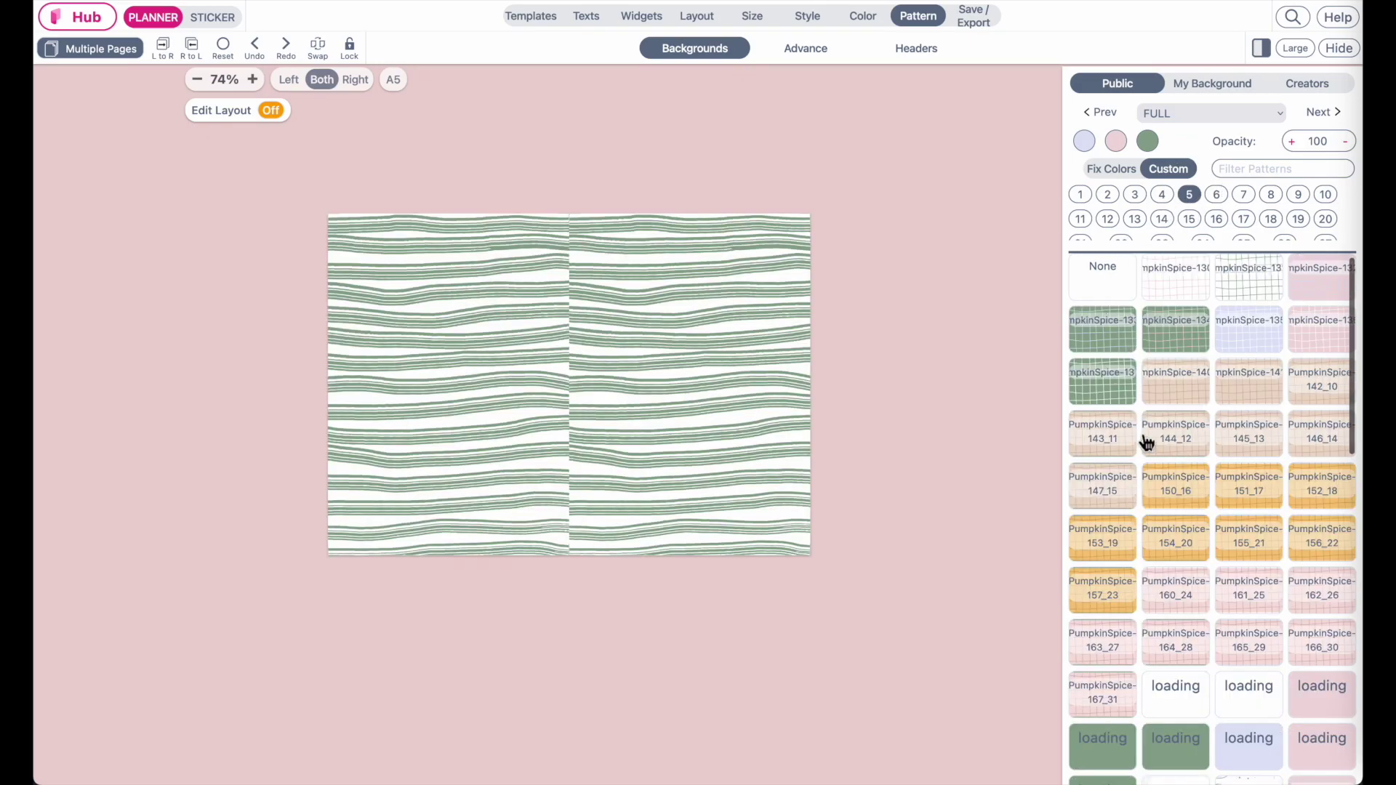
click(1264, 294)
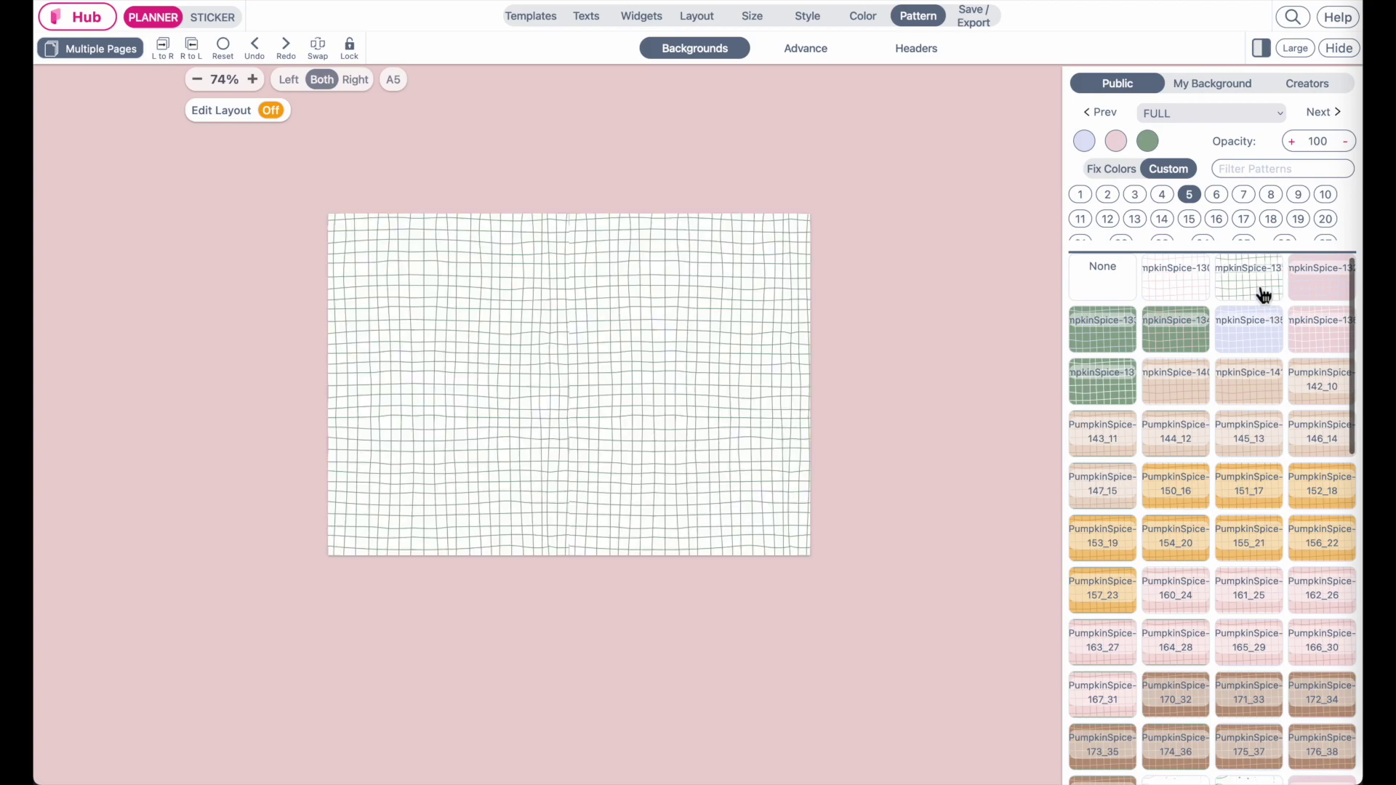
click(1251, 201)
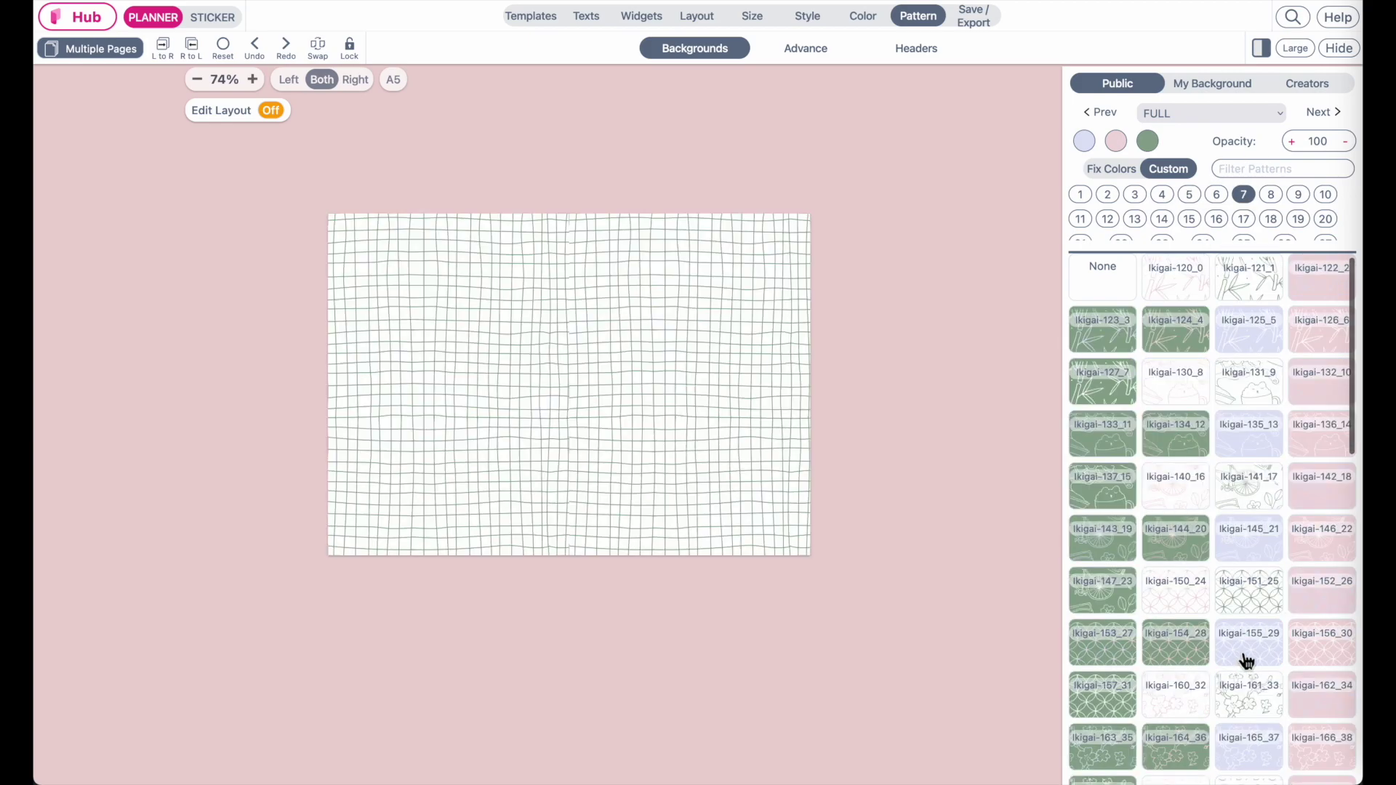
scroll(1240, 658, down, 2)
click(1182, 502)
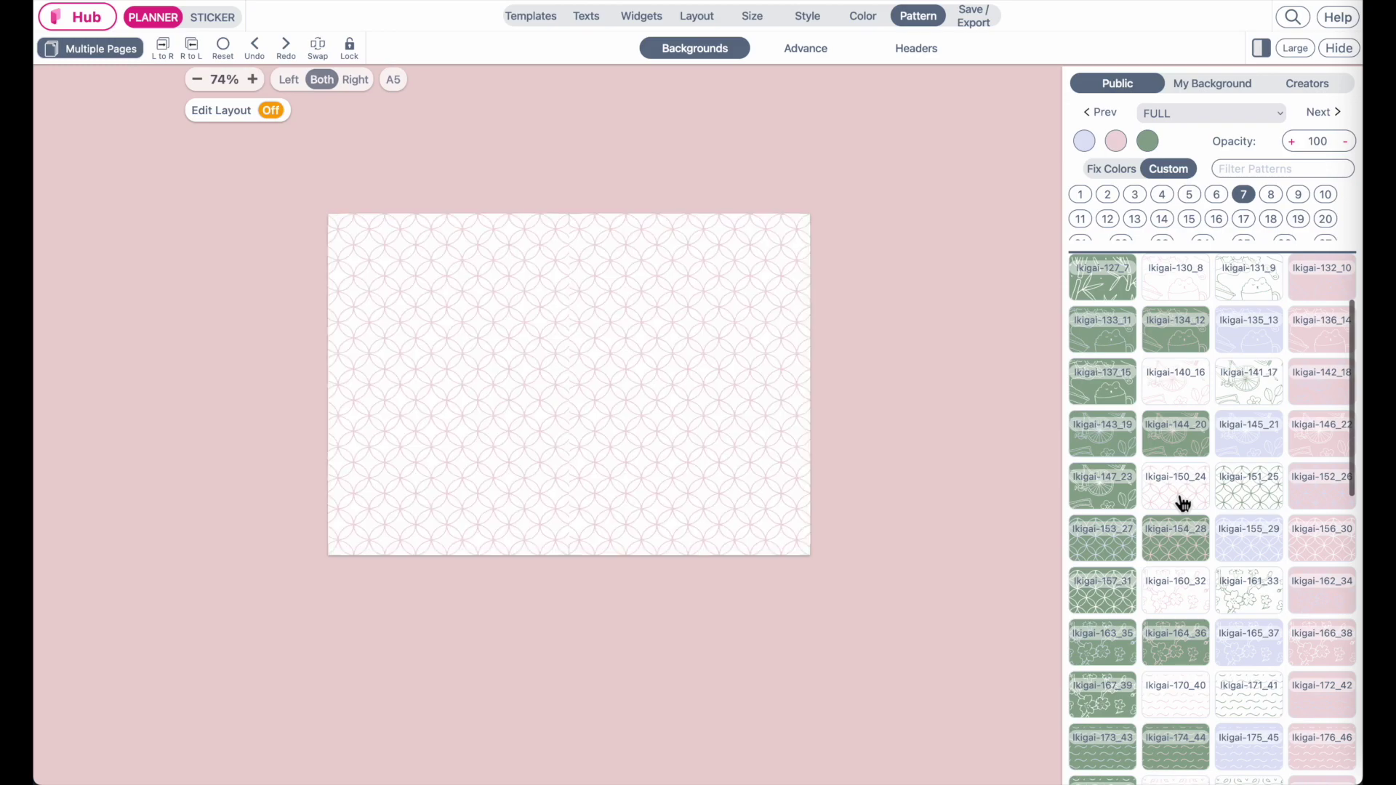
Step: On pattern page 19, try the Celestial81 eye pattern, apply the Paw11 pattern to both pages, and bring up page 20
scroll(1280, 625, down, 5)
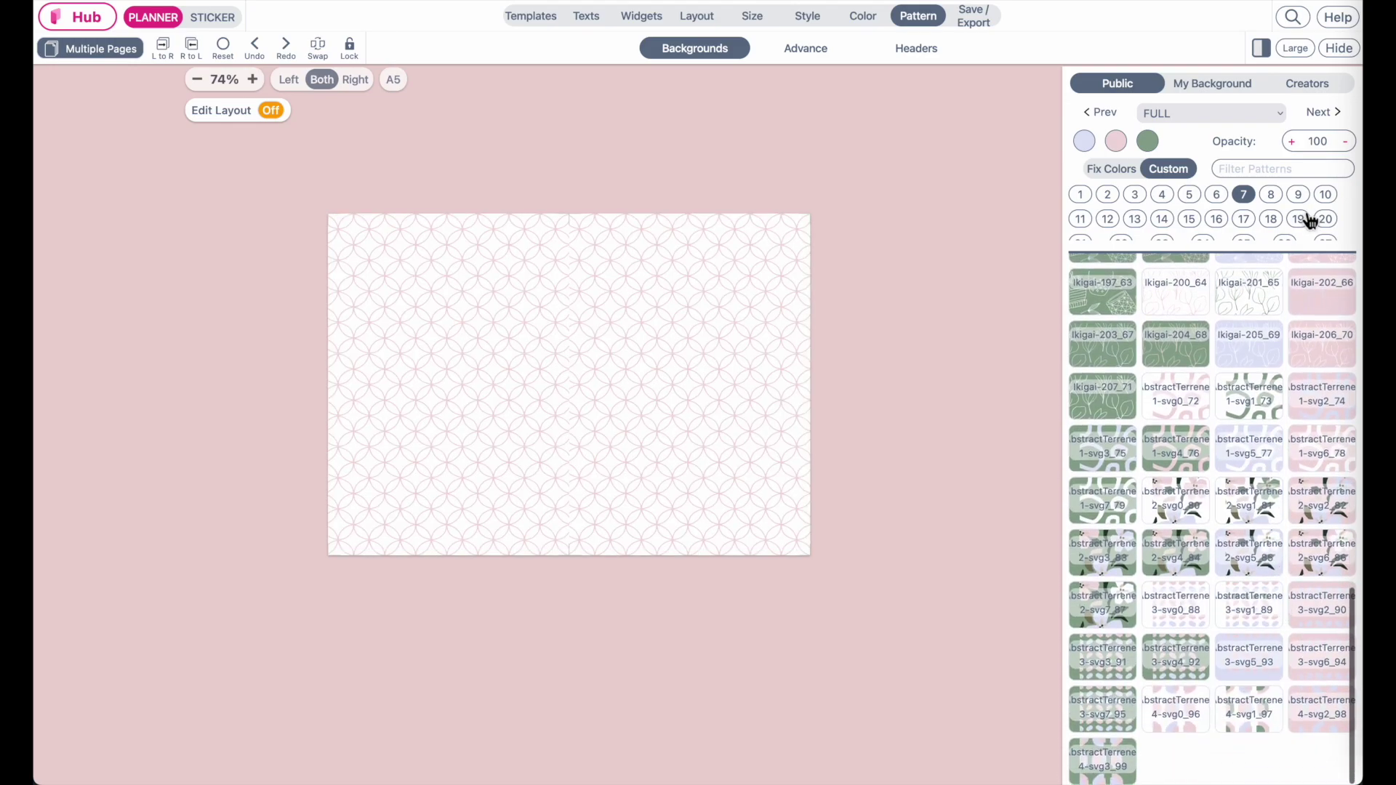
click(1300, 219)
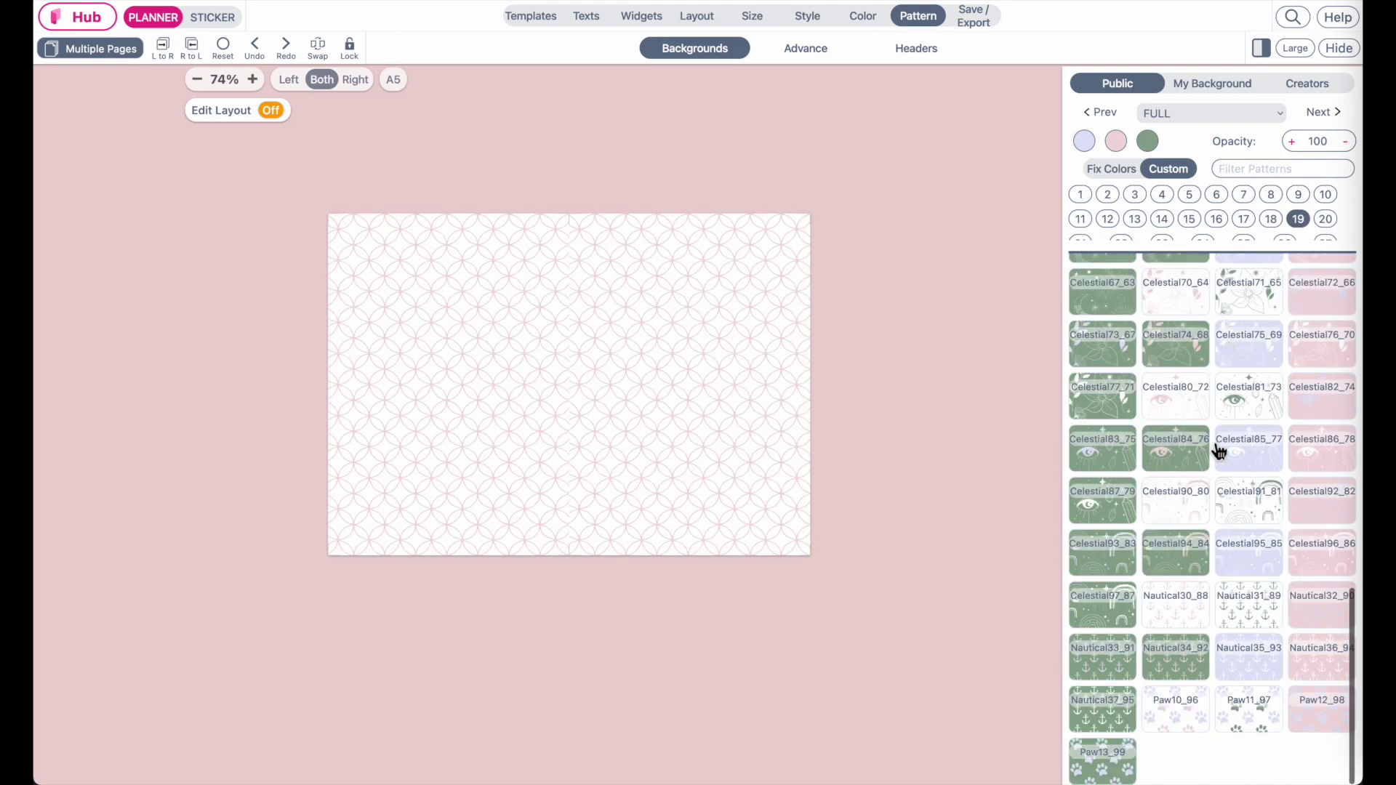
click(1269, 419)
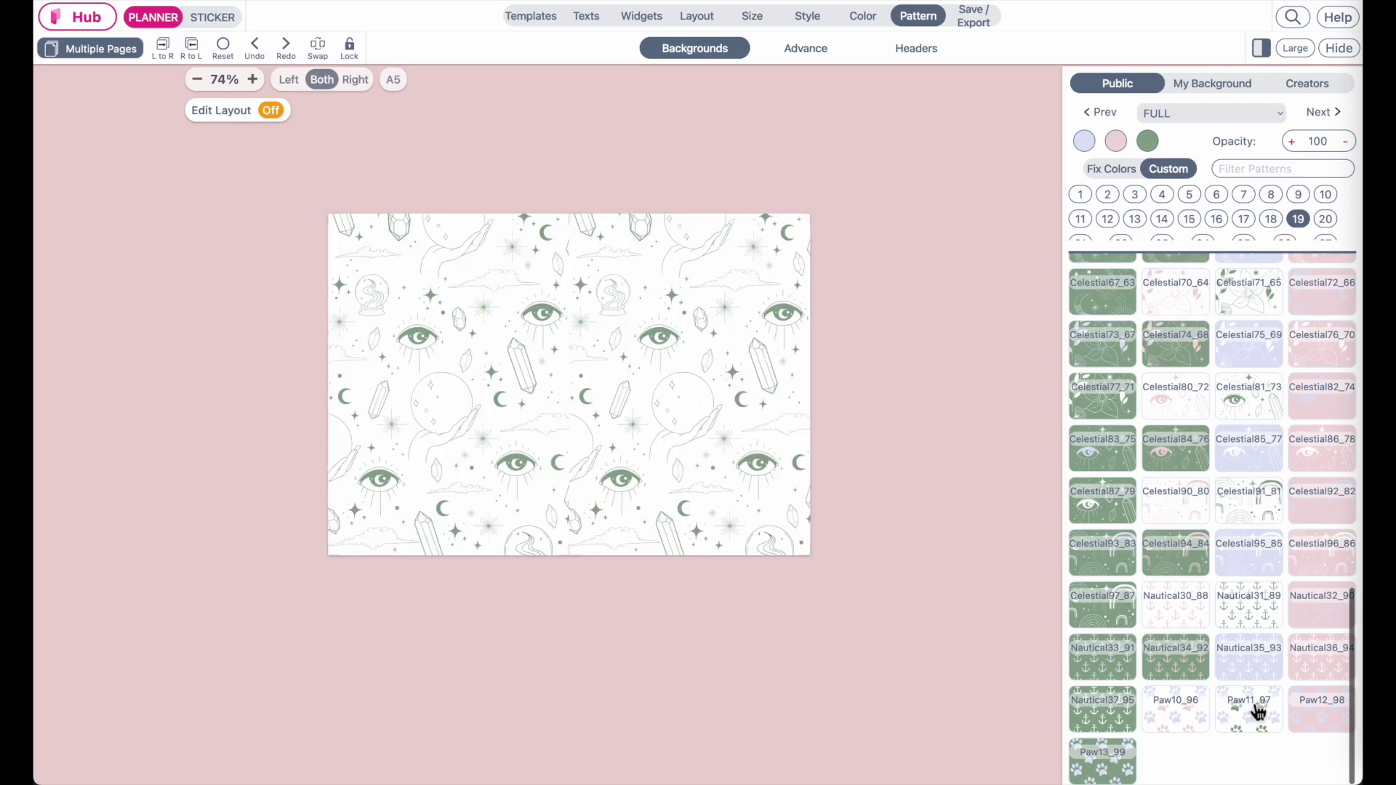
click(1328, 223)
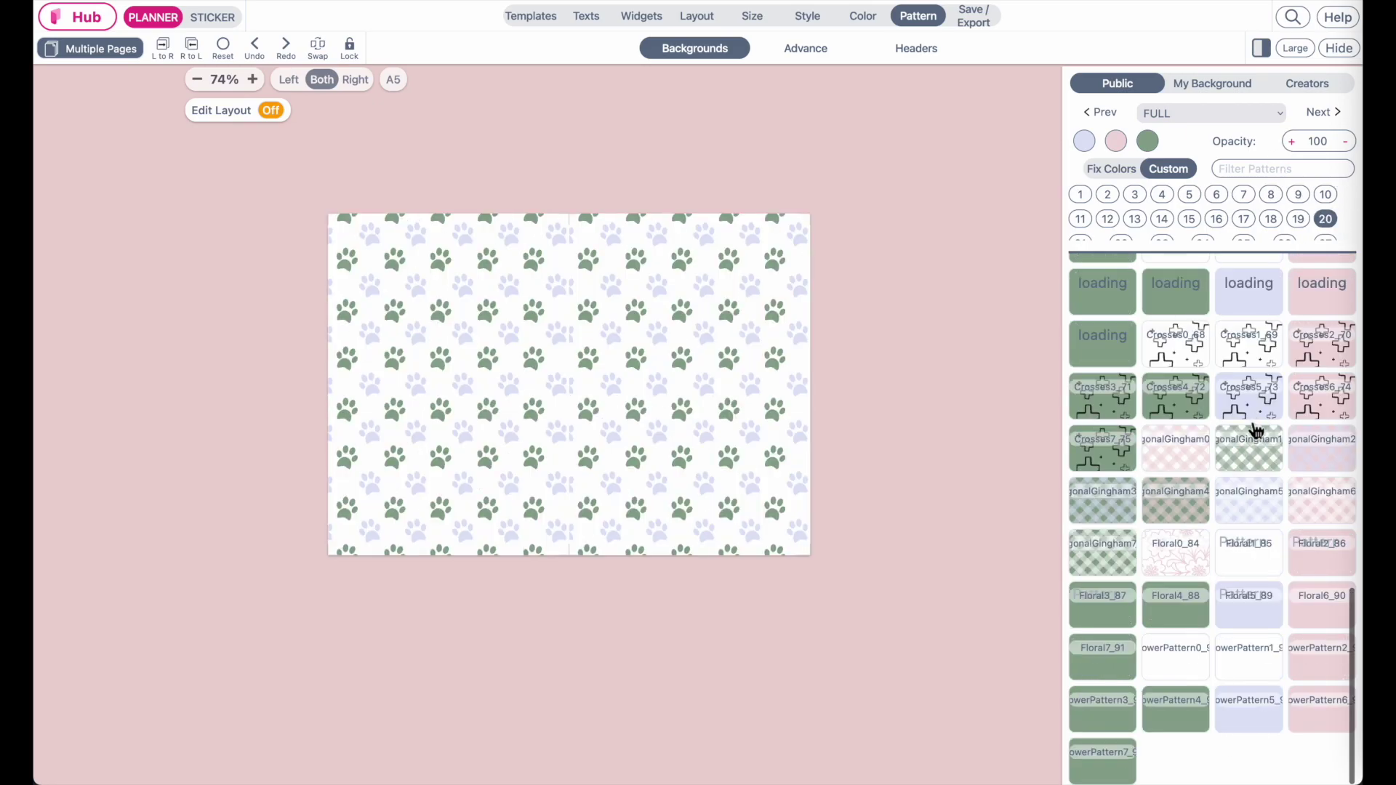
Step: Apply the pink-and-white diagonal gingham pattern from pattern page 20 to both planner pages
click(1178, 445)
scroll(569, 451, up, 3)
scroll(569, 450, up, 3)
scroll(569, 451, down, 4)
scroll(569, 451, up, 1)
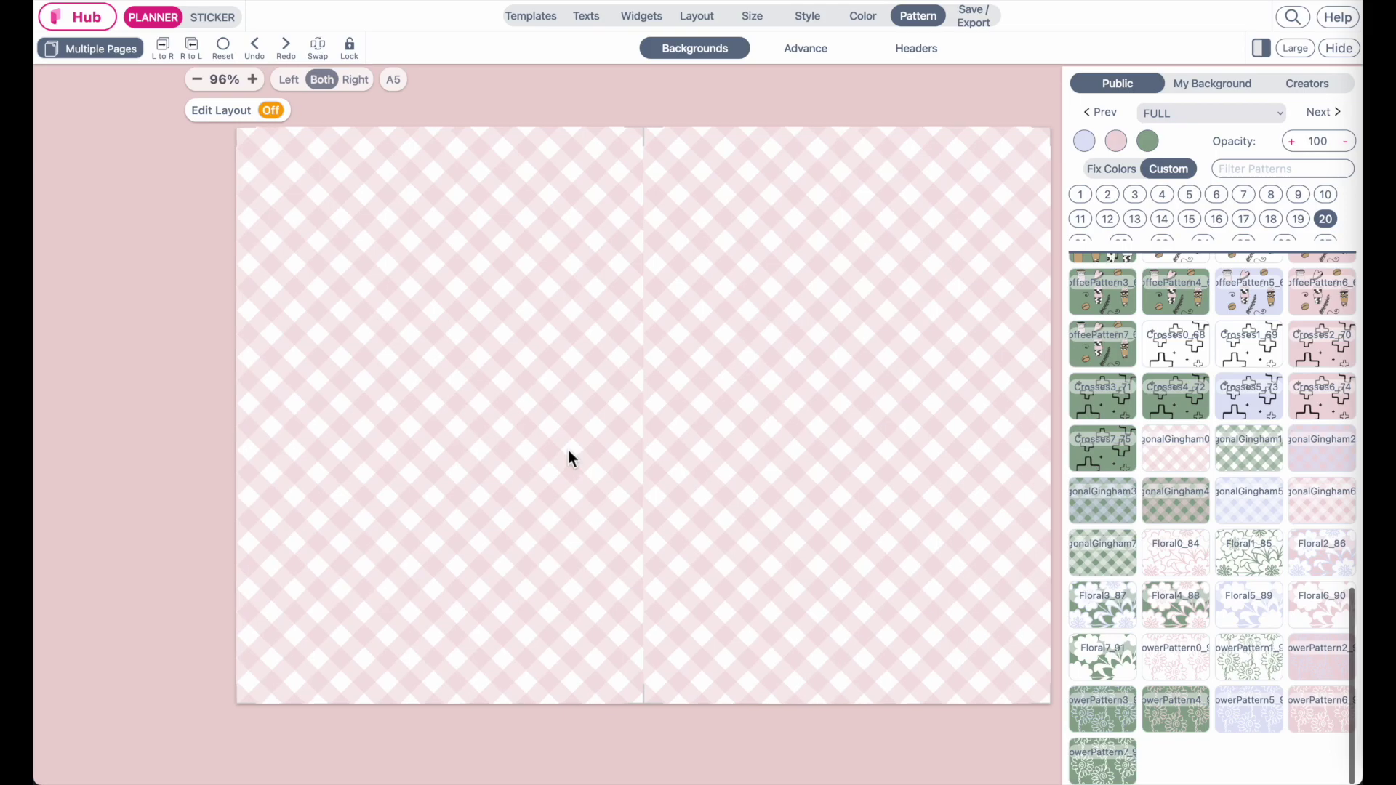
scroll(569, 451, down, 1)
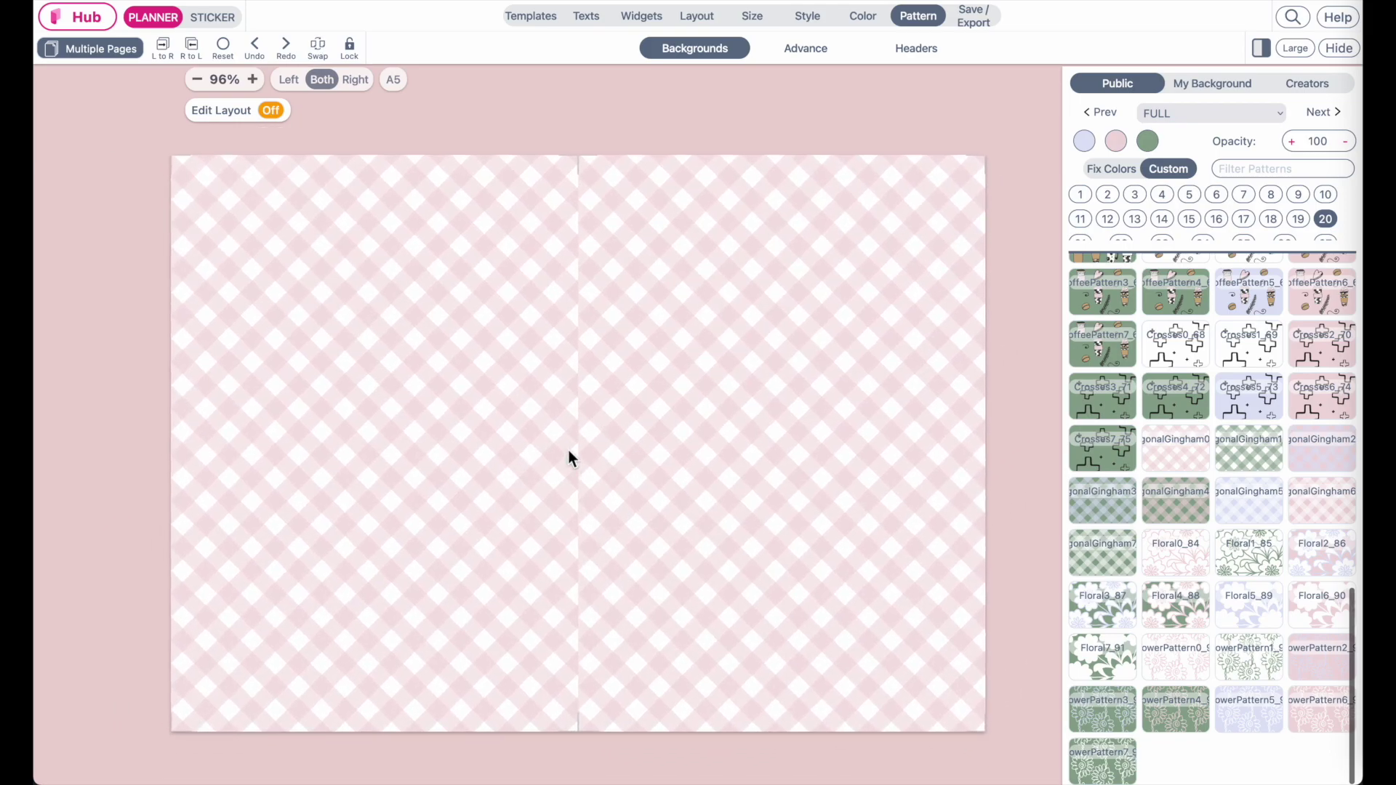
Step: Export the gingham pages as a PDF for A5 paper and download the generated file
click(968, 19)
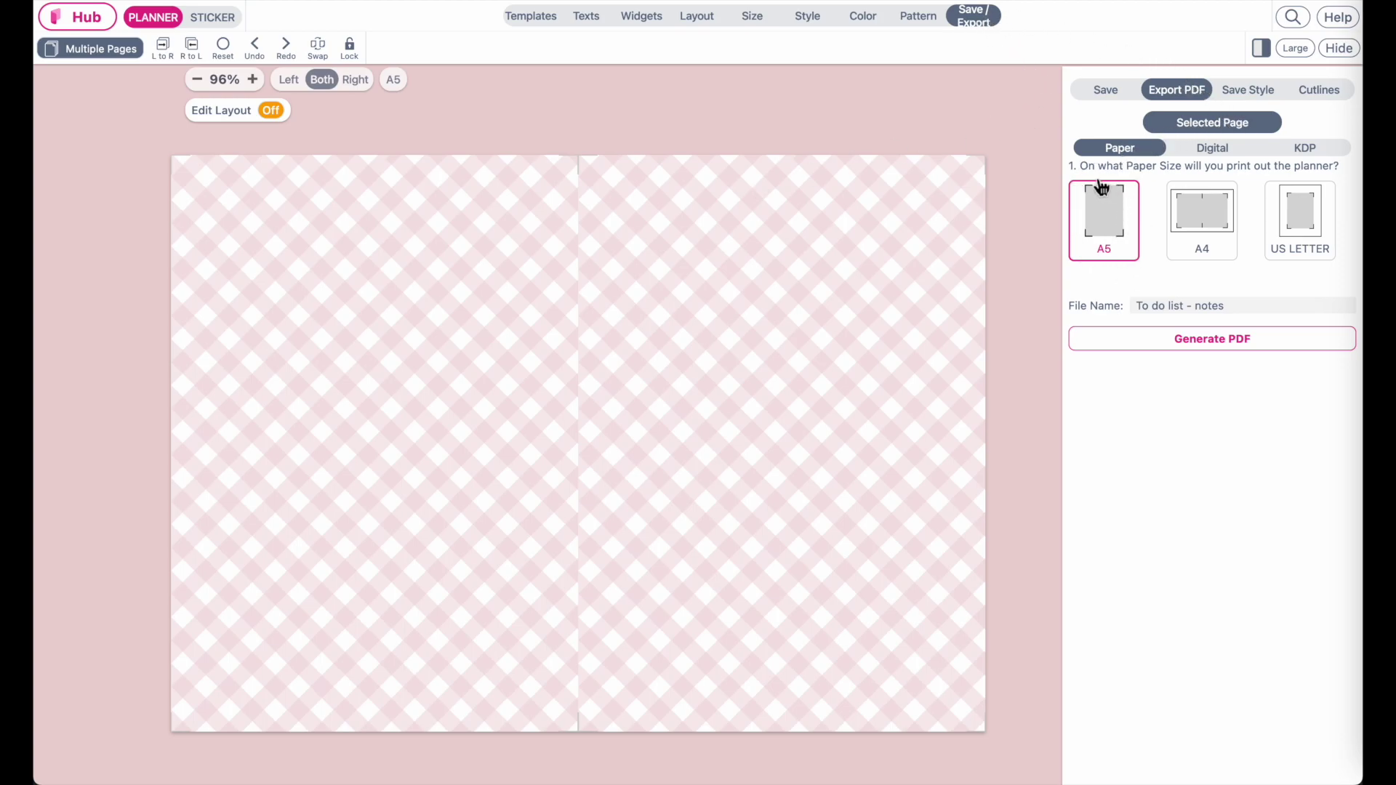
click(1253, 346)
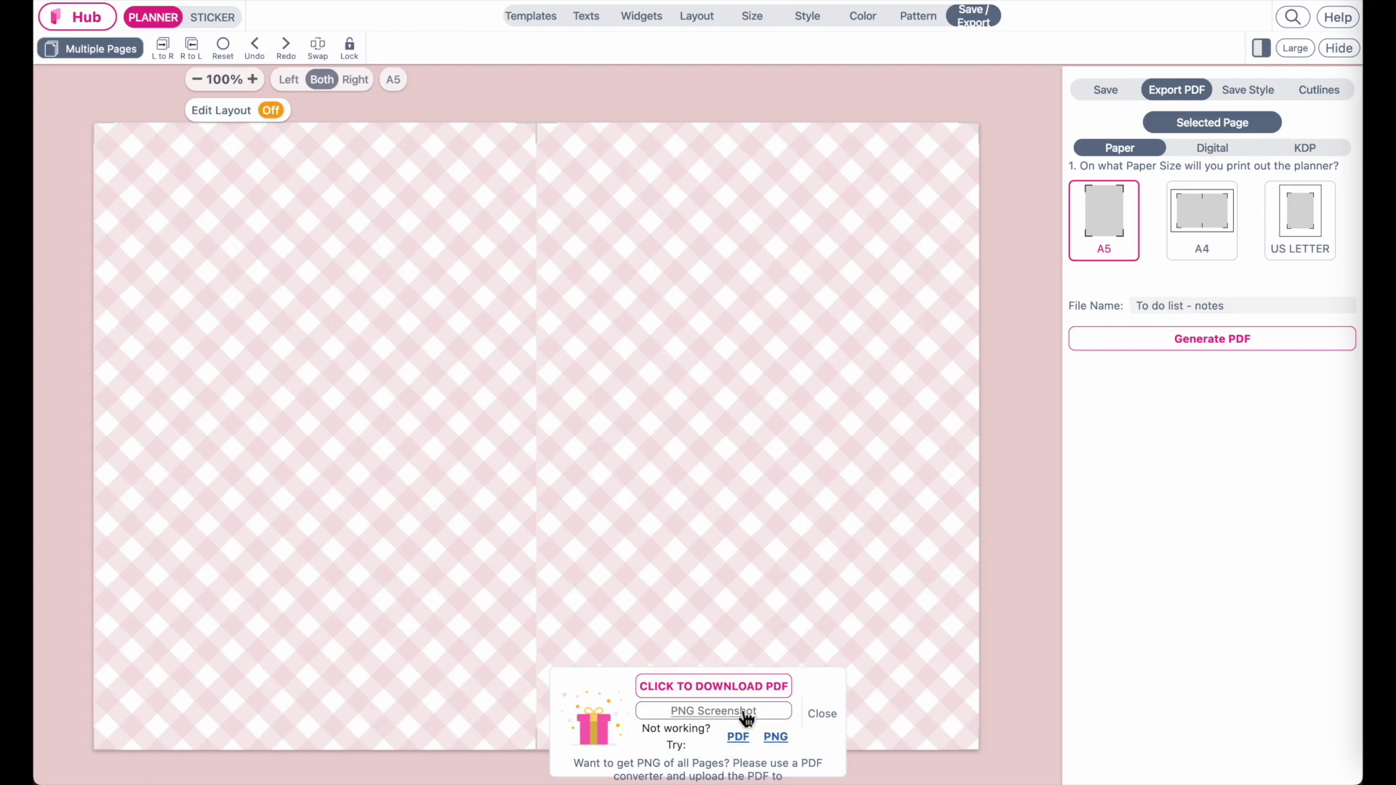
click(769, 697)
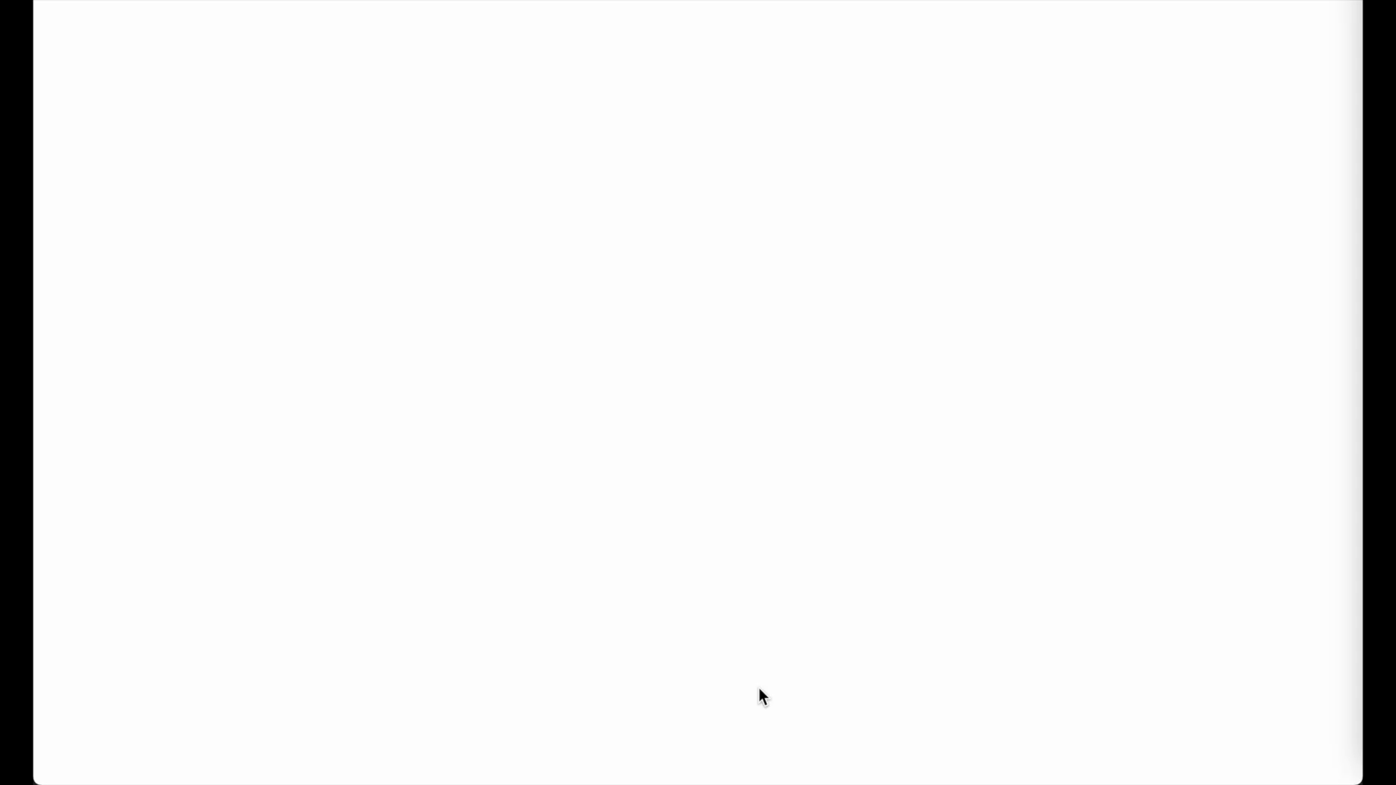
Step: Examine both pages of the exported PDF to check how the gingham pattern fills each sheet
scroll(914, 256, down, 5)
scroll(914, 256, up, 4)
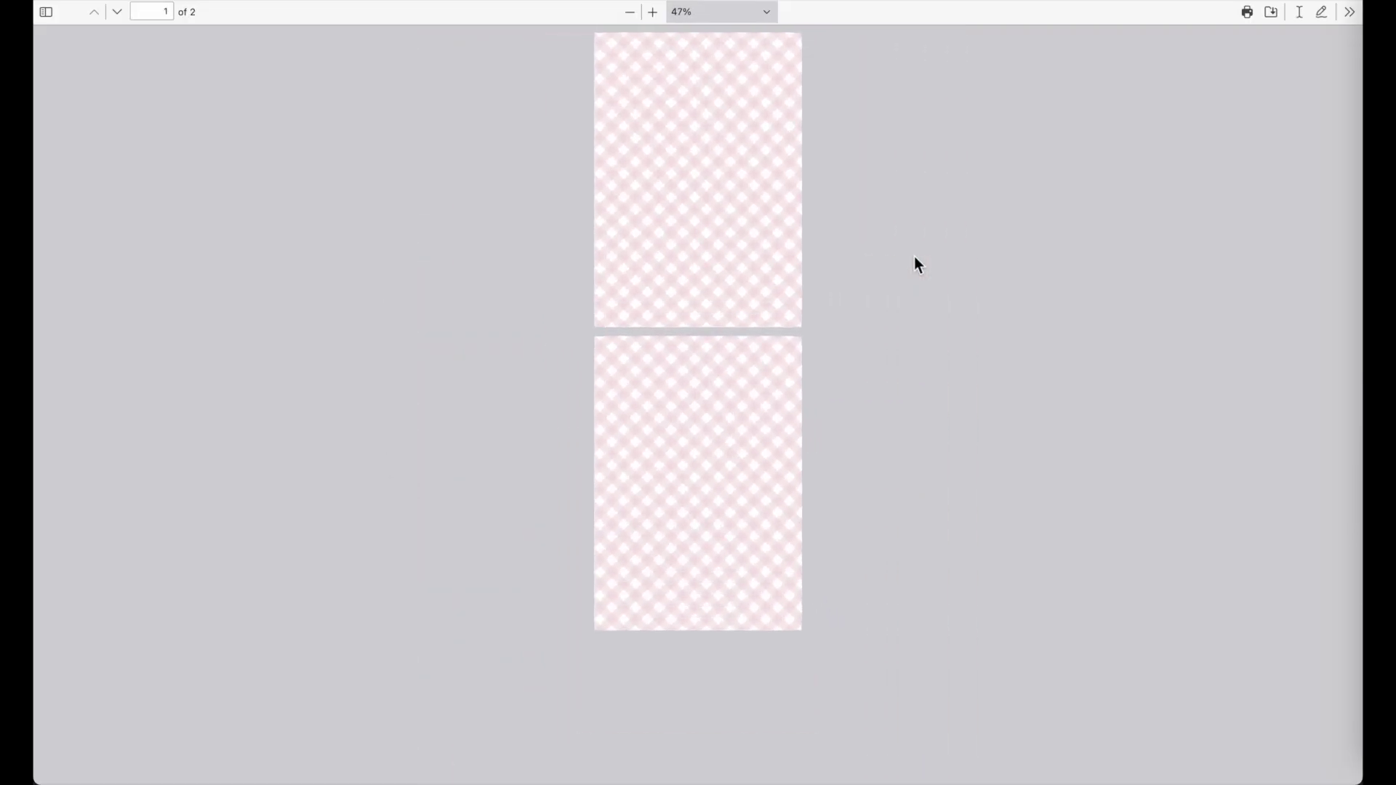
scroll(914, 256, up, 2)
scroll(914, 256, down, 9)
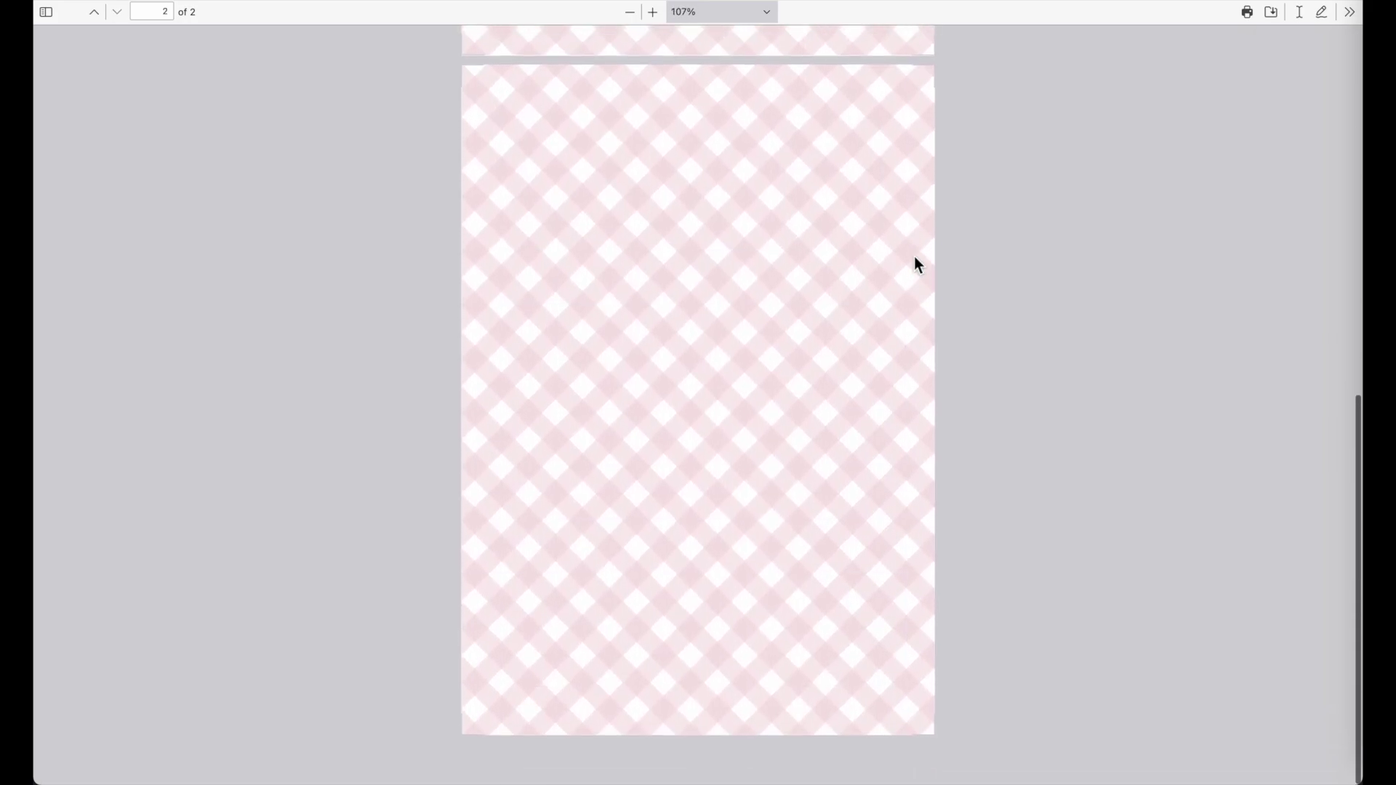
scroll(914, 256, up, 9)
scroll(859, 258, down, 1)
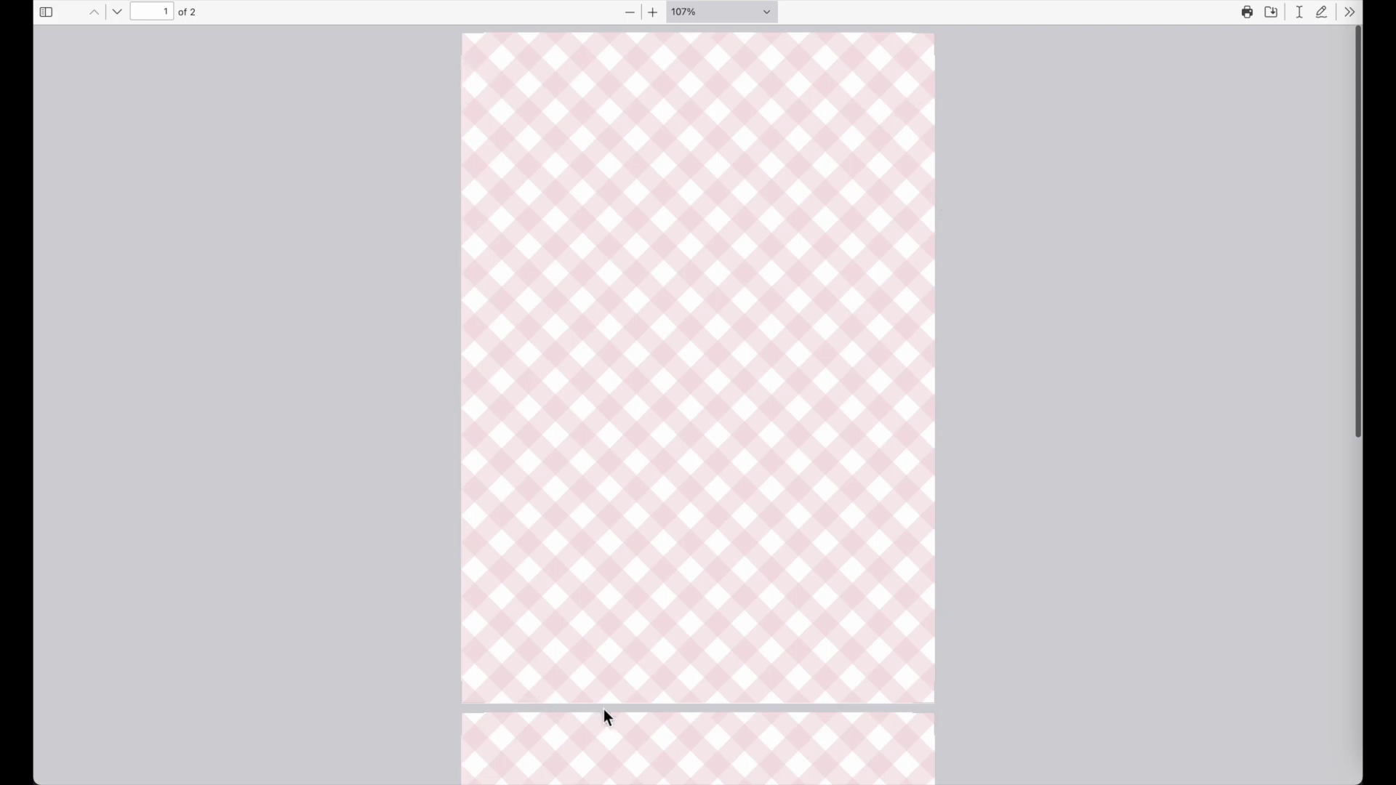
key(super+w)
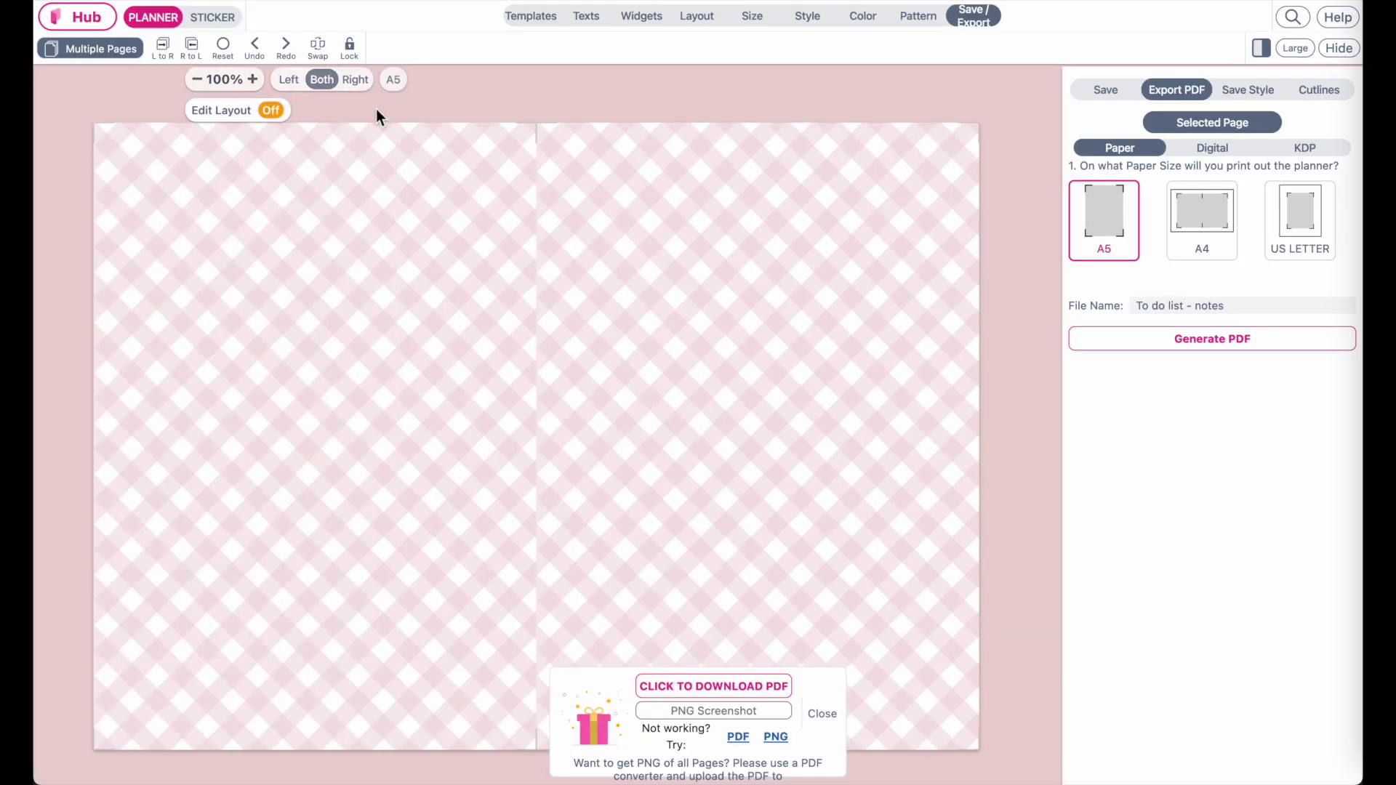
key(ctrl+Tab)
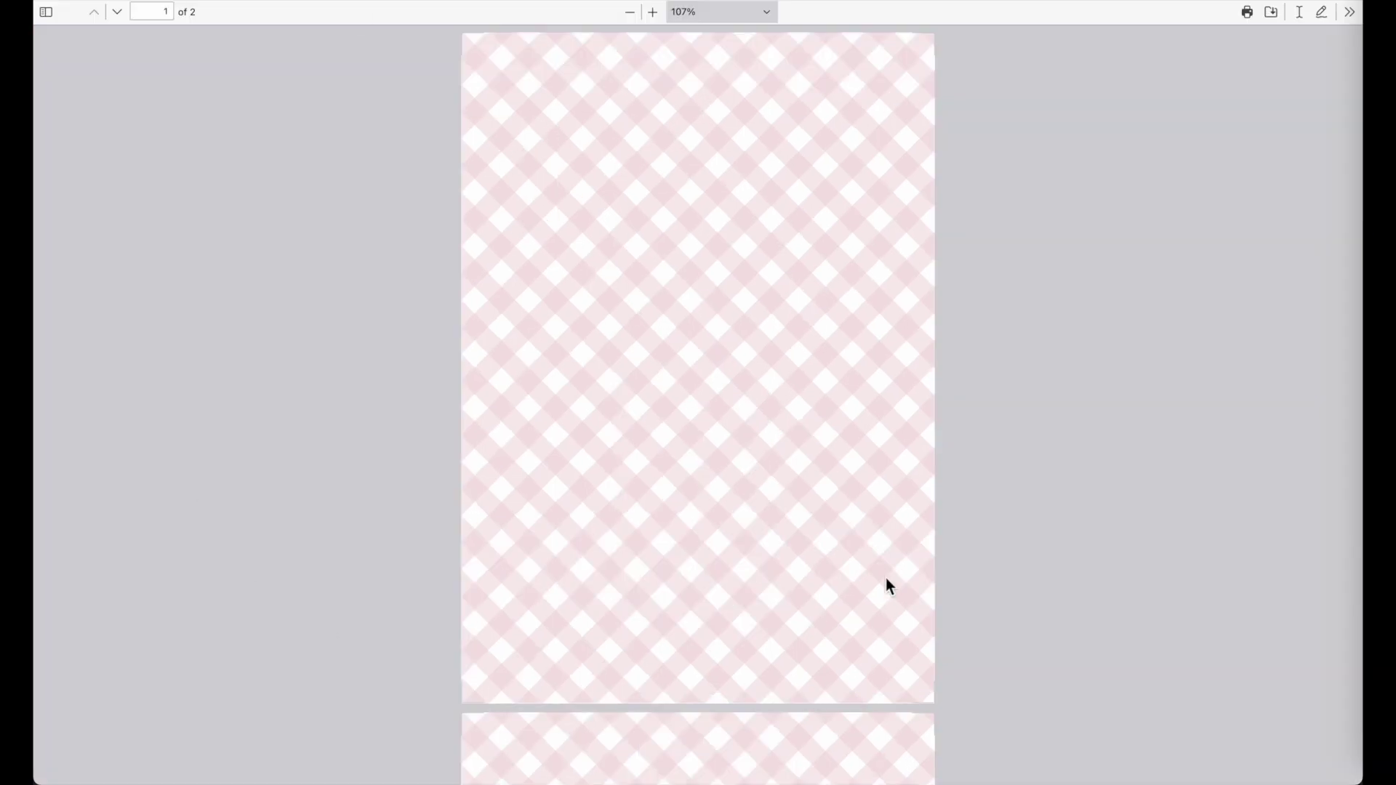
scroll(765, 462, down, 9)
scroll(765, 462, up, 9)
scroll(765, 467, down, 9)
scroll(765, 468, up, 9)
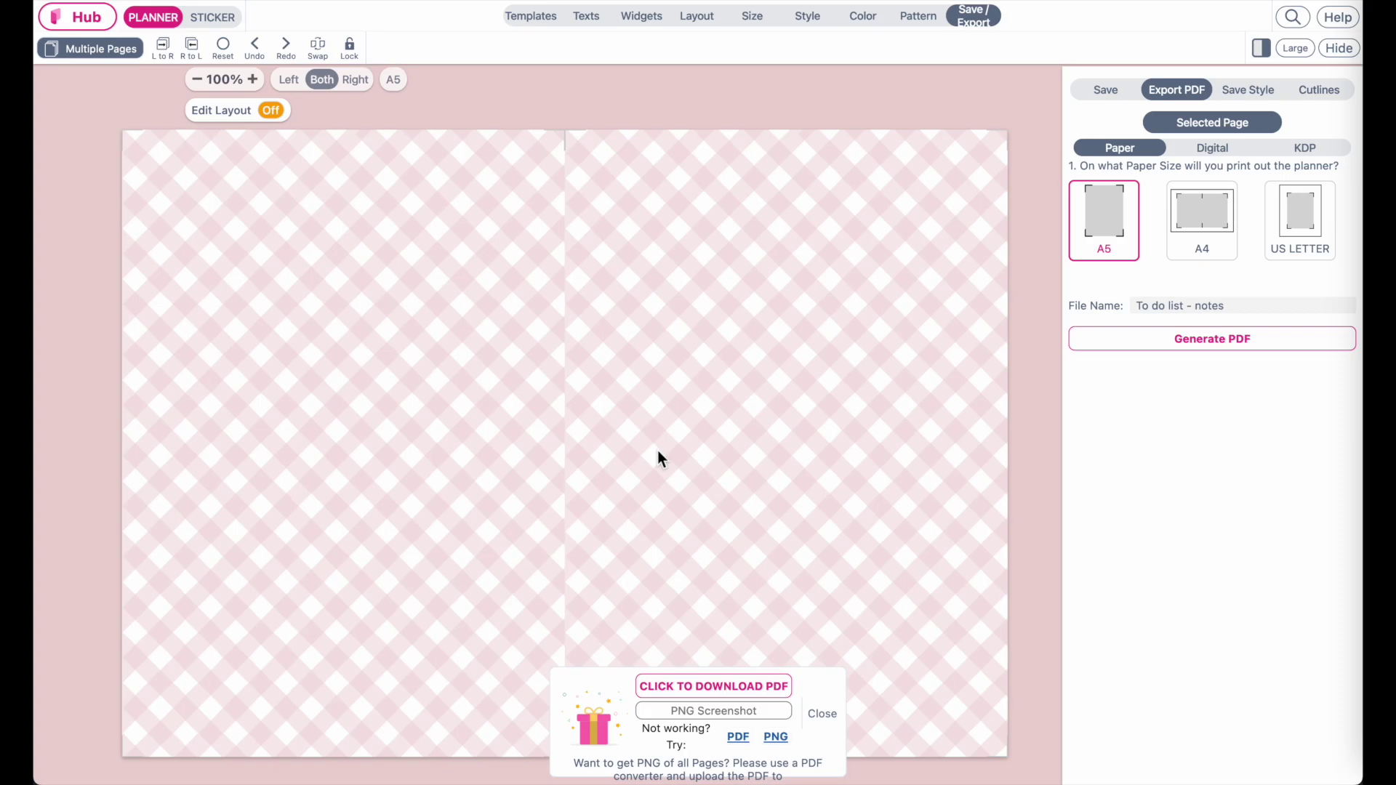
Step: Return to the background patterns and switch them from custom to fixed colors
click(918, 16)
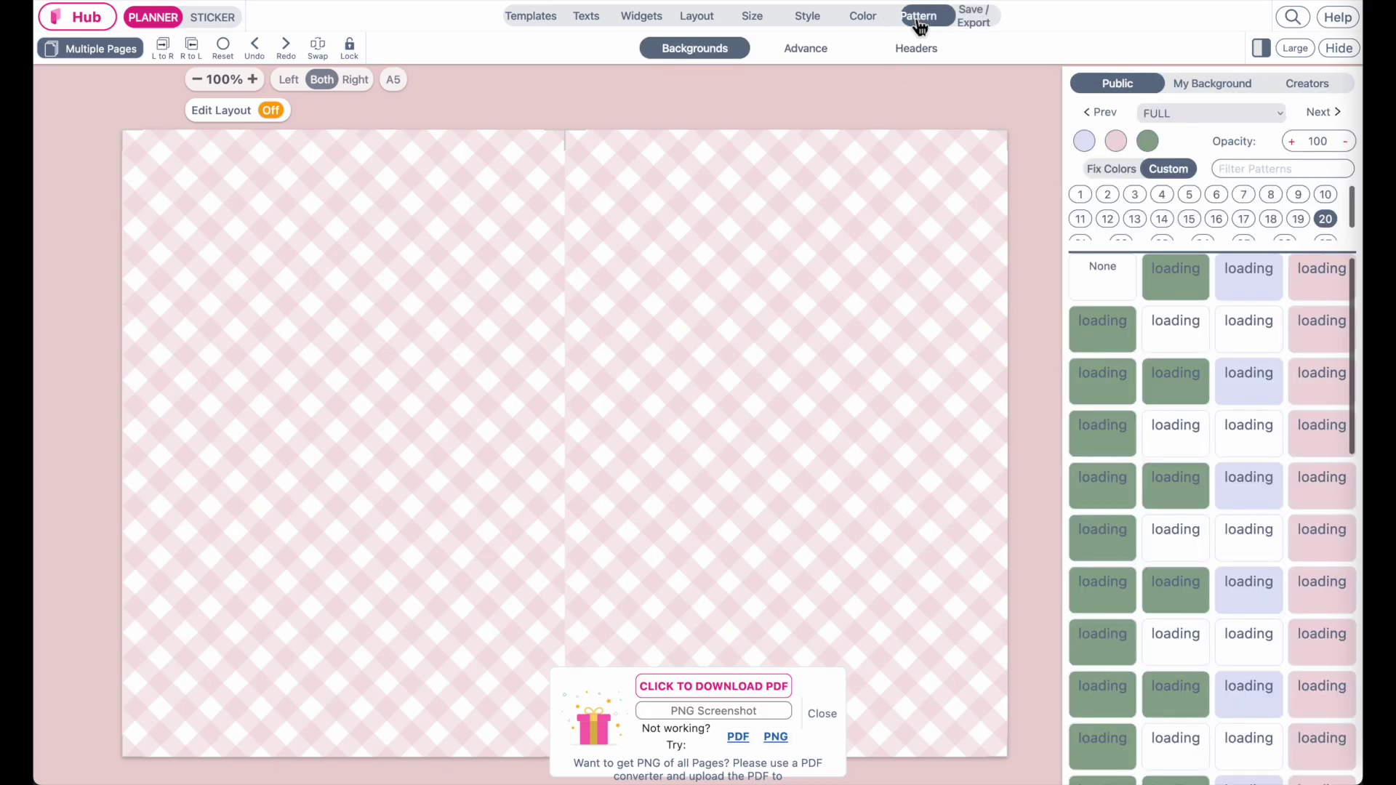
click(1119, 173)
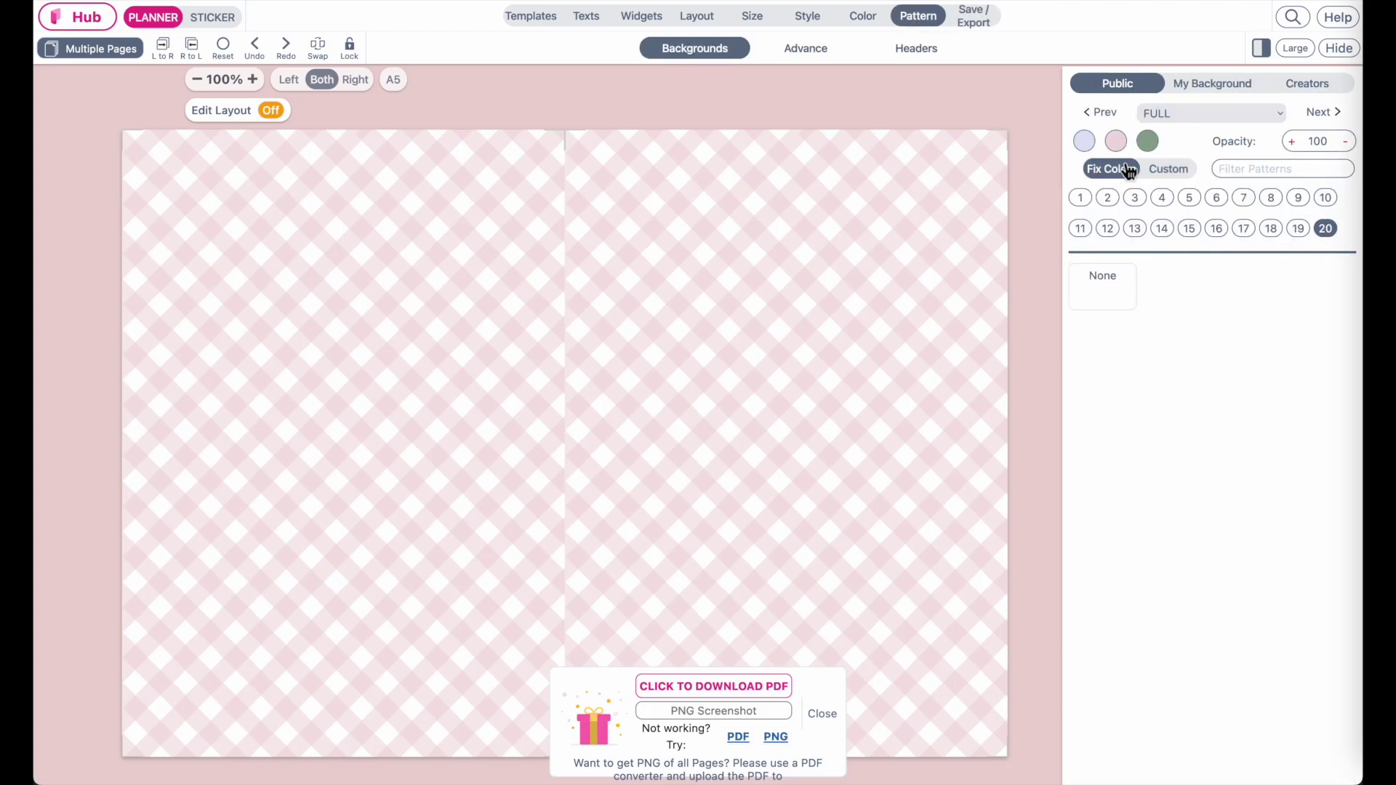